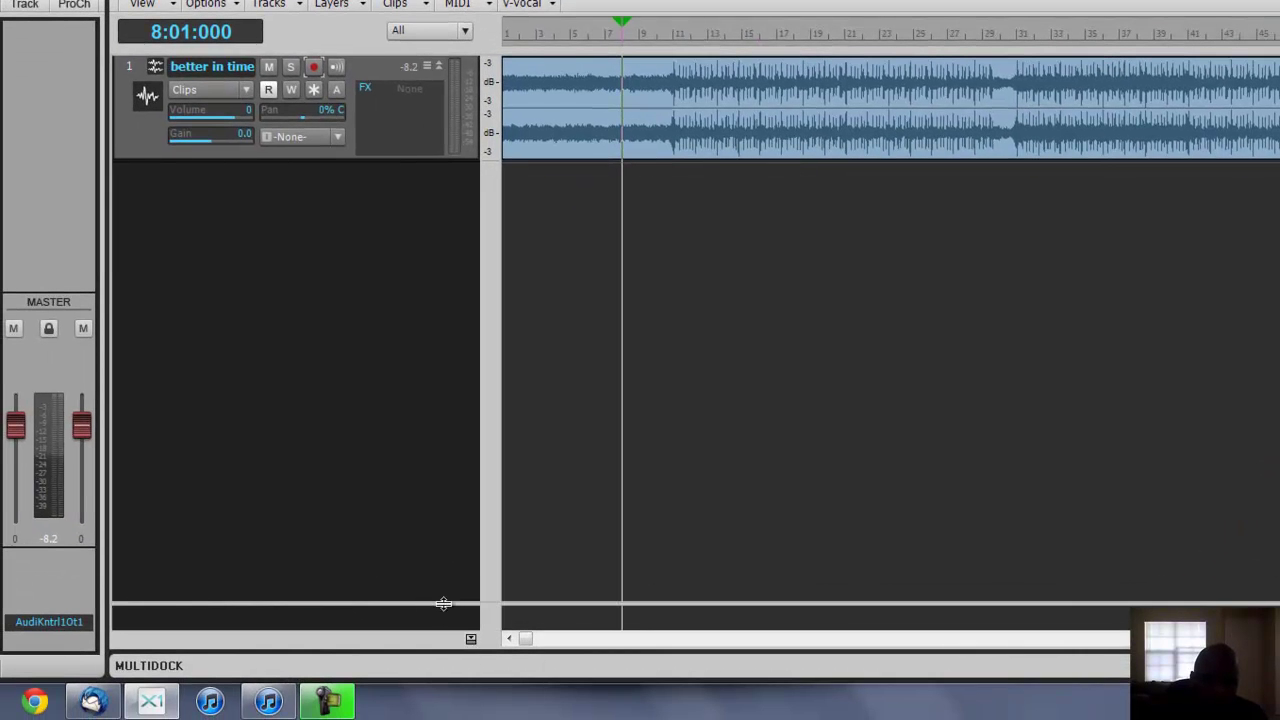
Drag the track/bus splitter upward to enlarge the bus pane under the 'better in time' track
drag(443, 600, 456, 430)
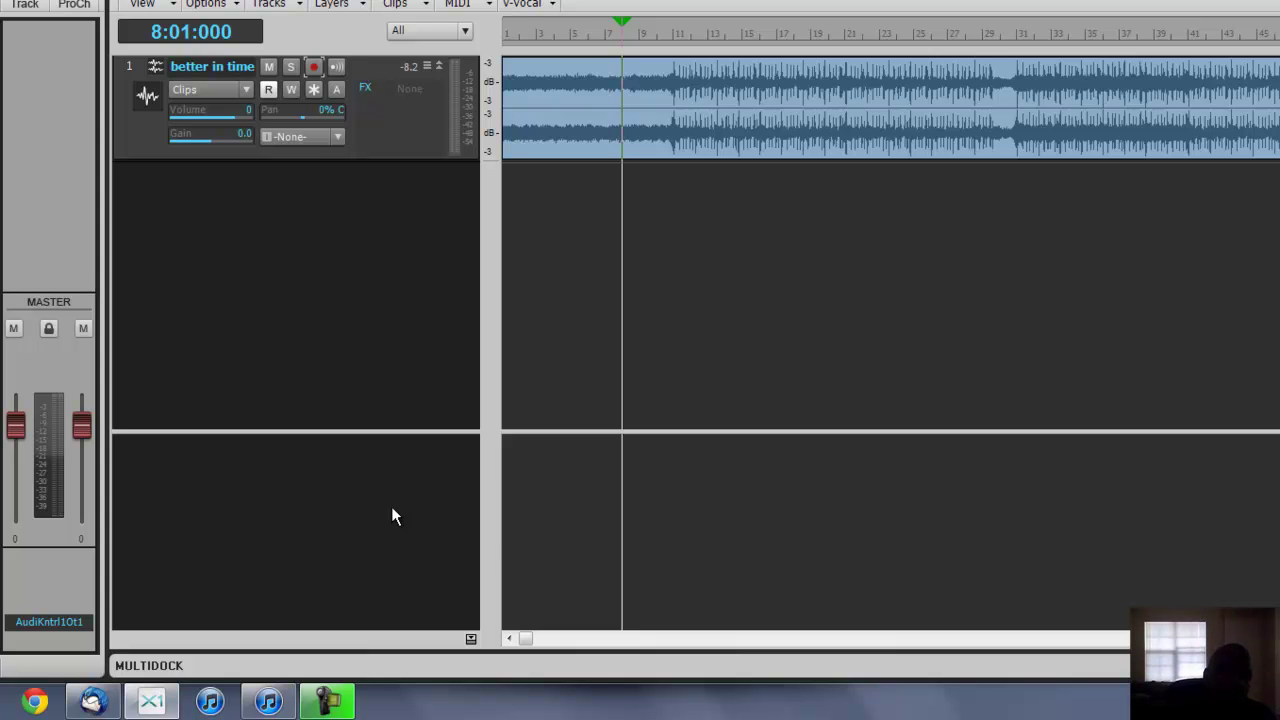
Insert a stereo bus from the bus pane's context menu, then add two more, giving Bus A, B and C
right_click(392, 508)
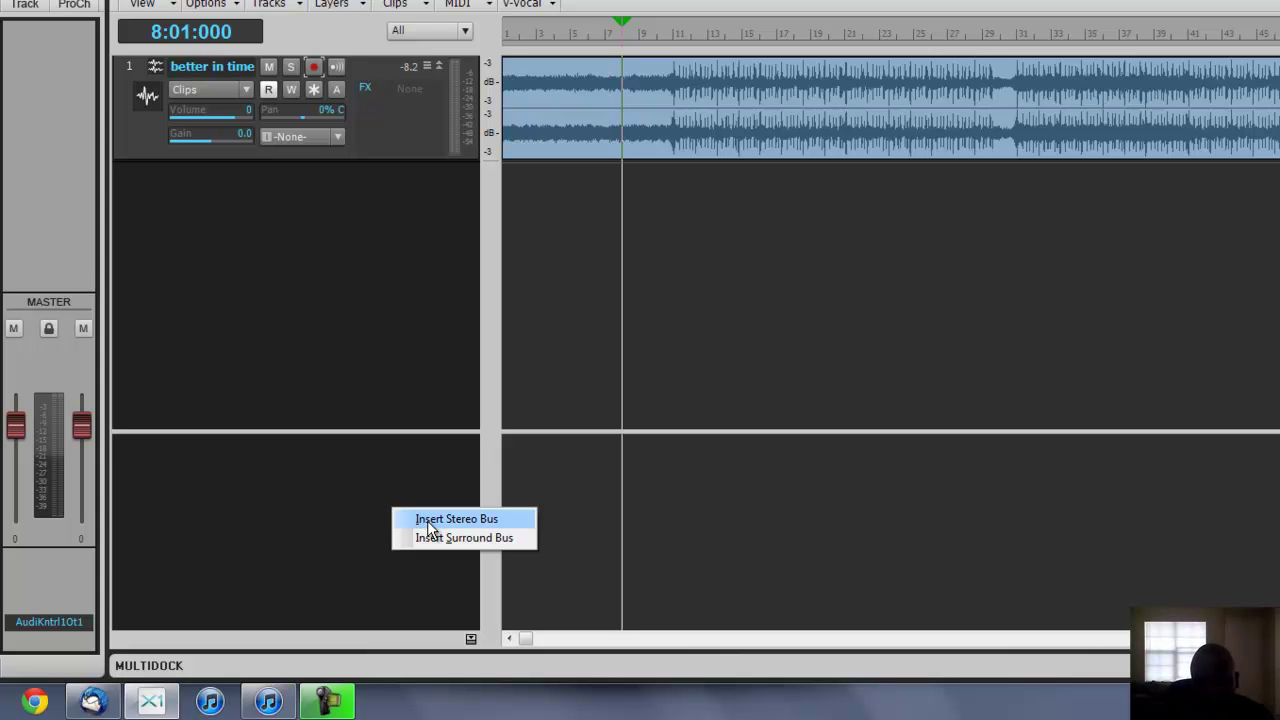
click(314, 517)
right_click(315, 517)
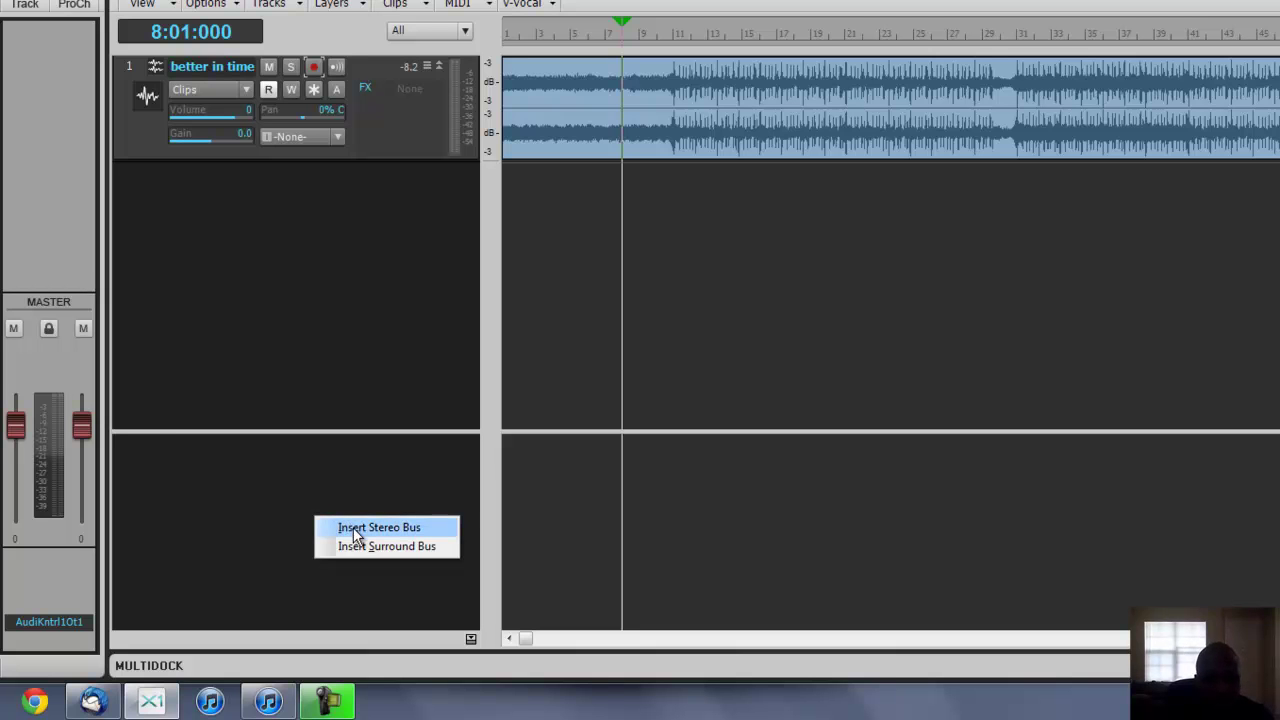
click(353, 528)
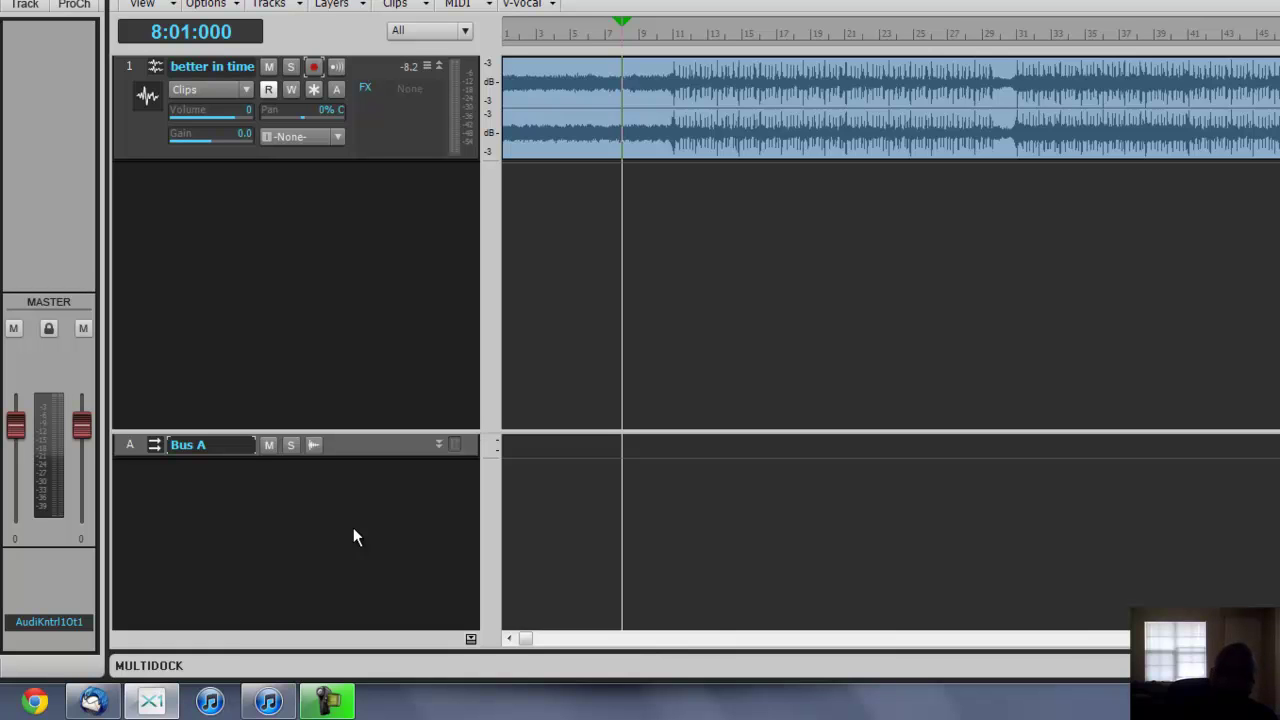
double_click(353, 530)
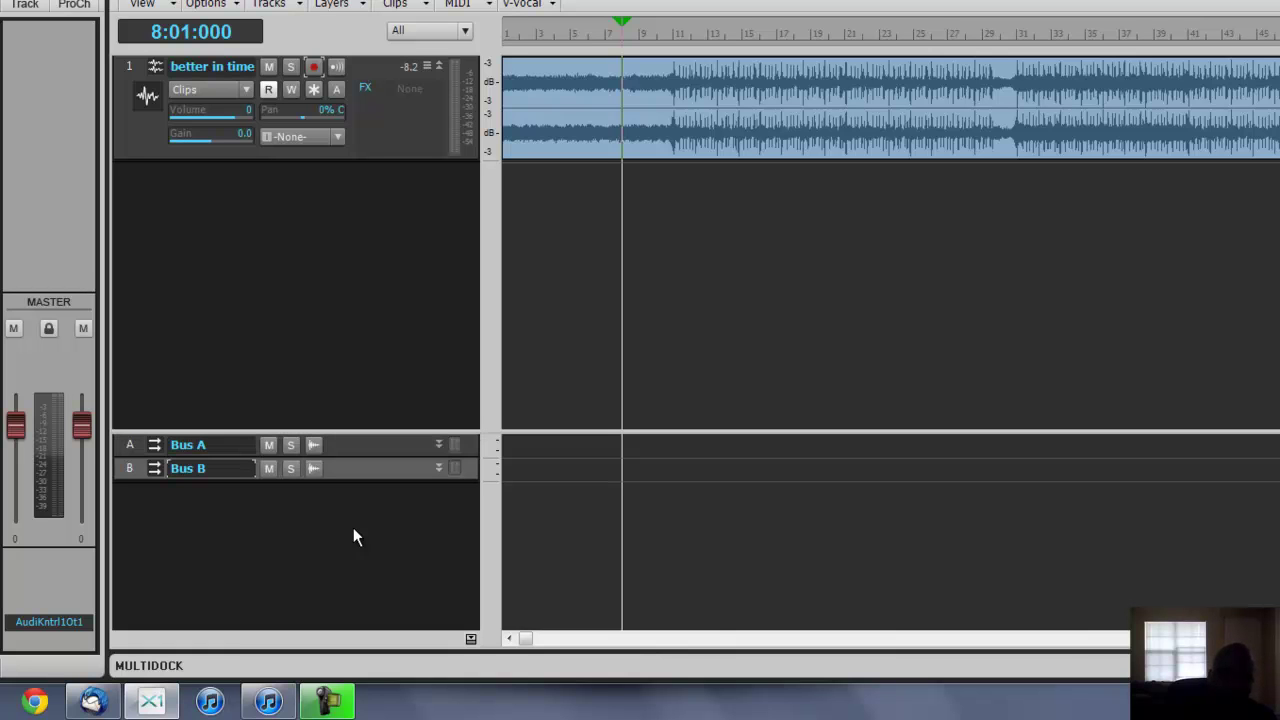
double_click(353, 537)
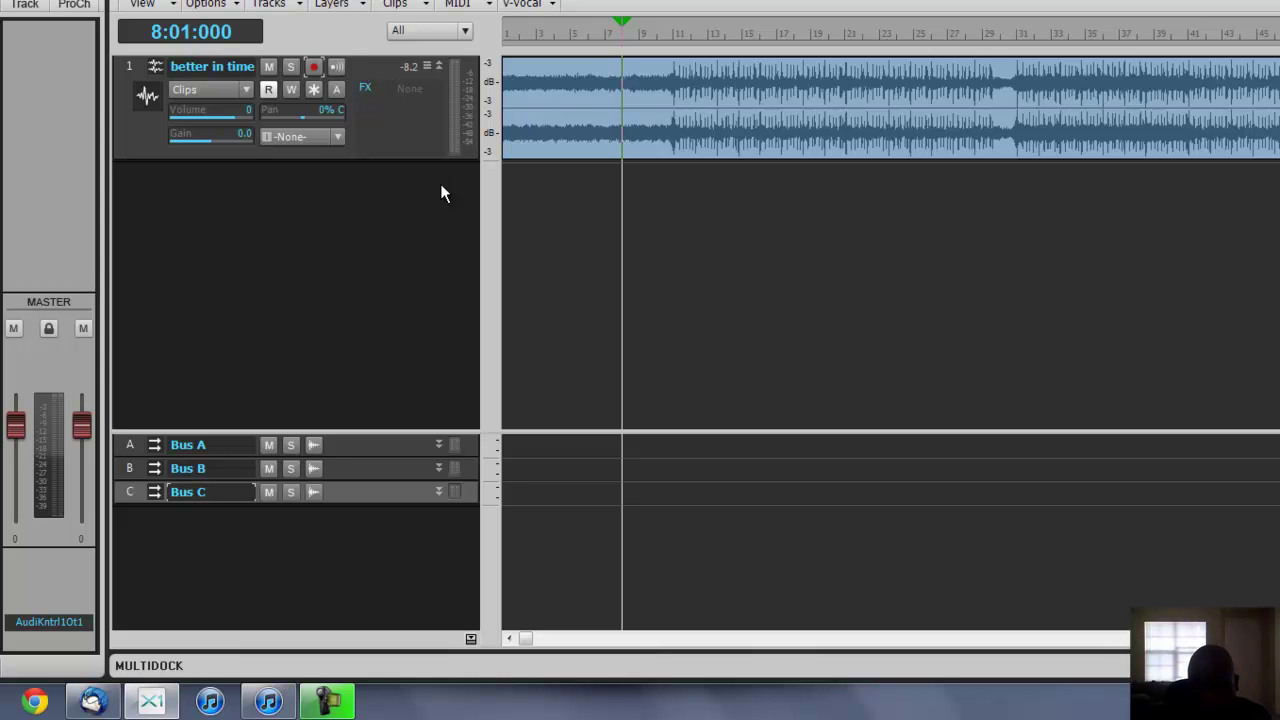
Rename Bus A to 'Master'
click(237, 443)
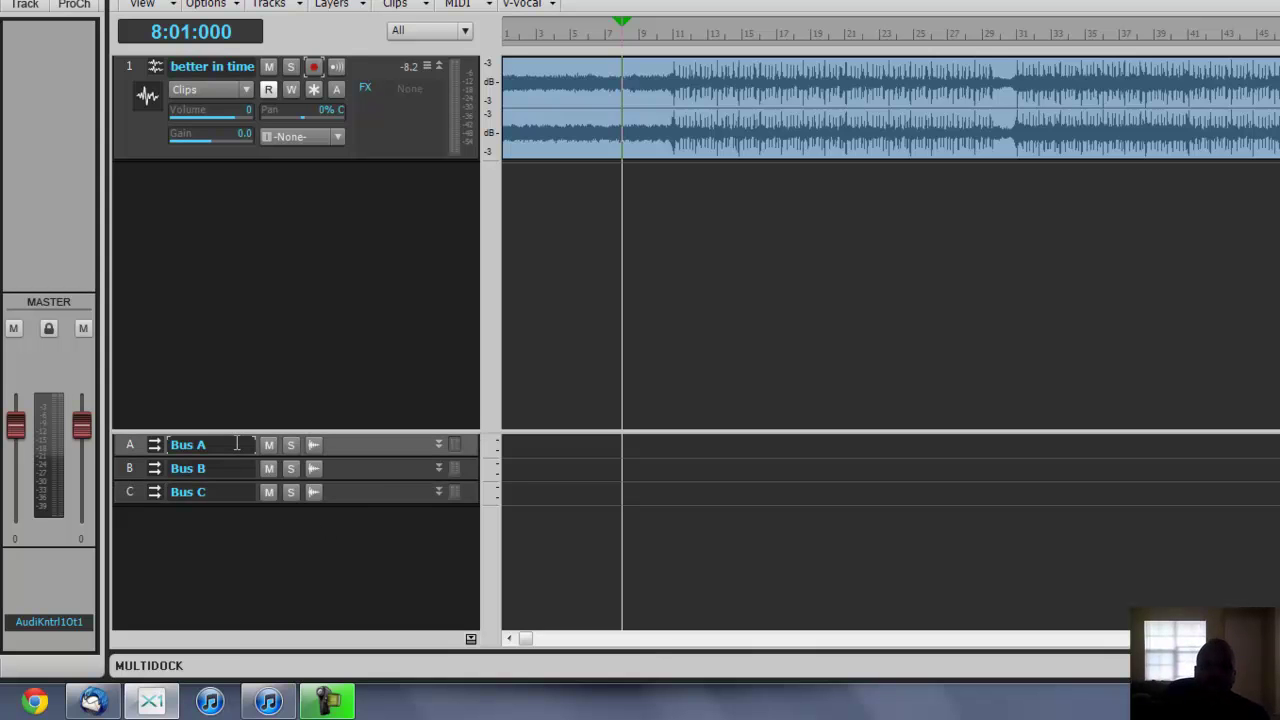
double_click(237, 443)
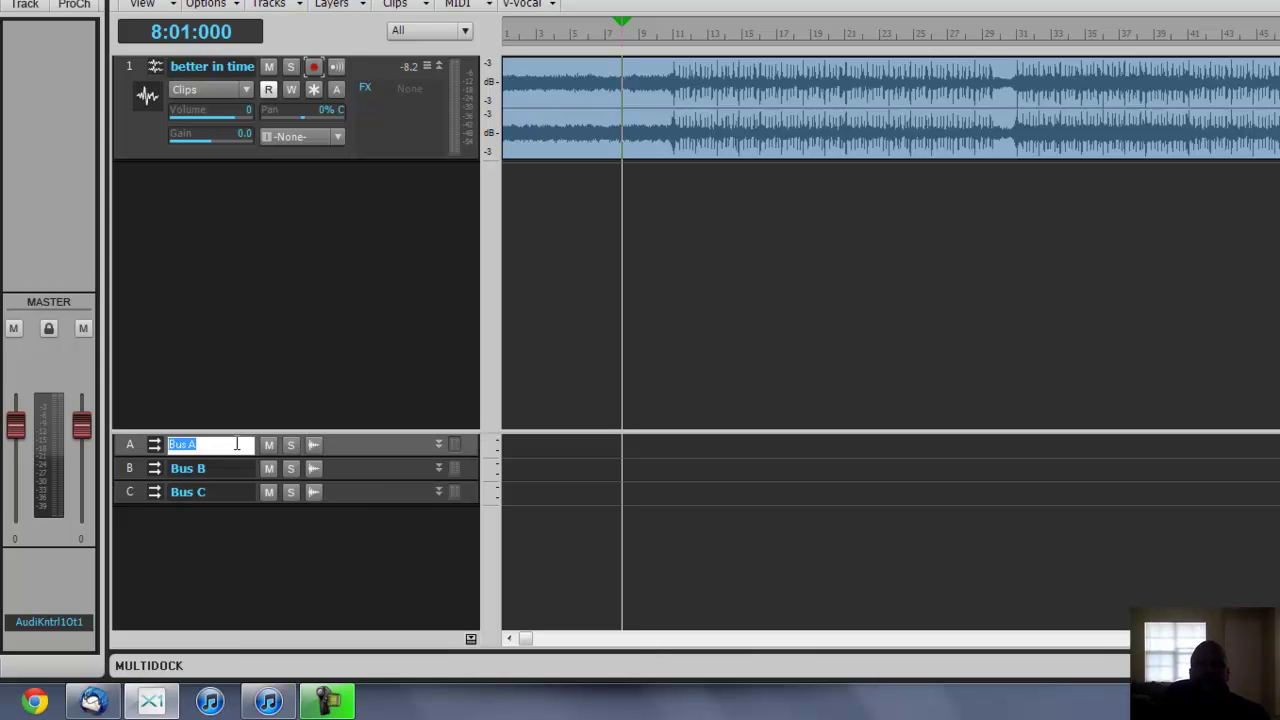
text(Master)
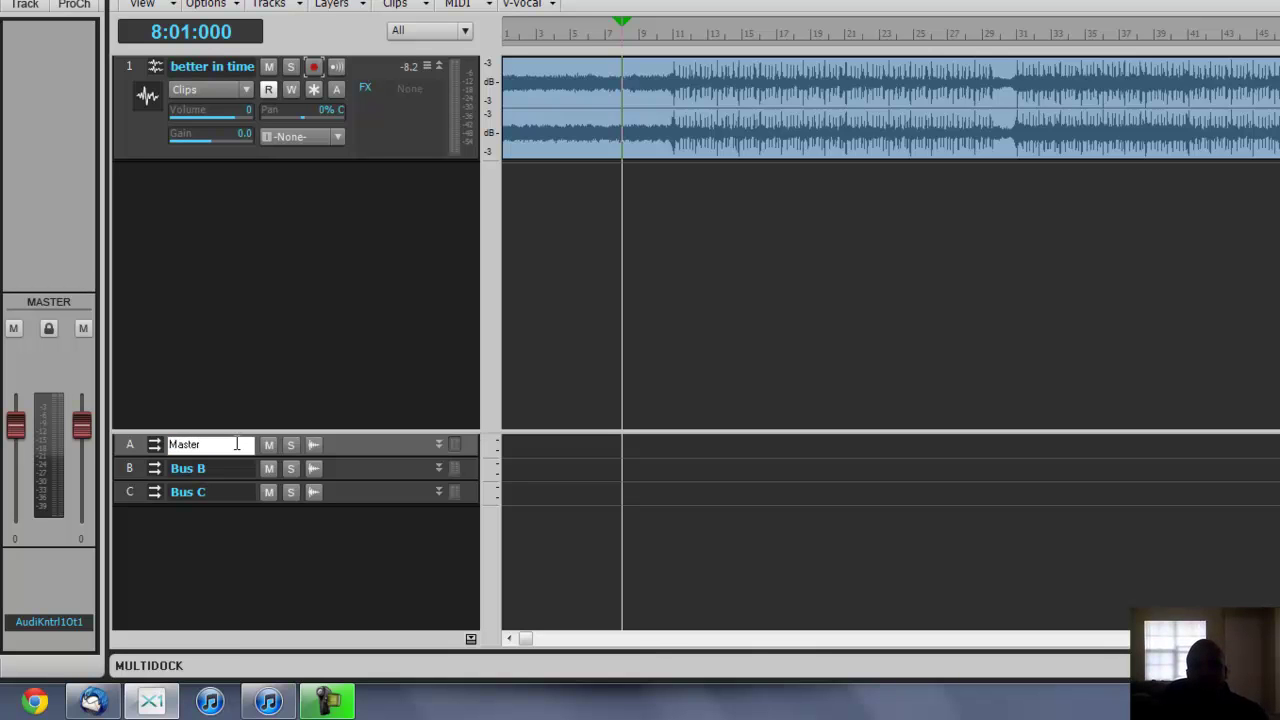
key(Return)
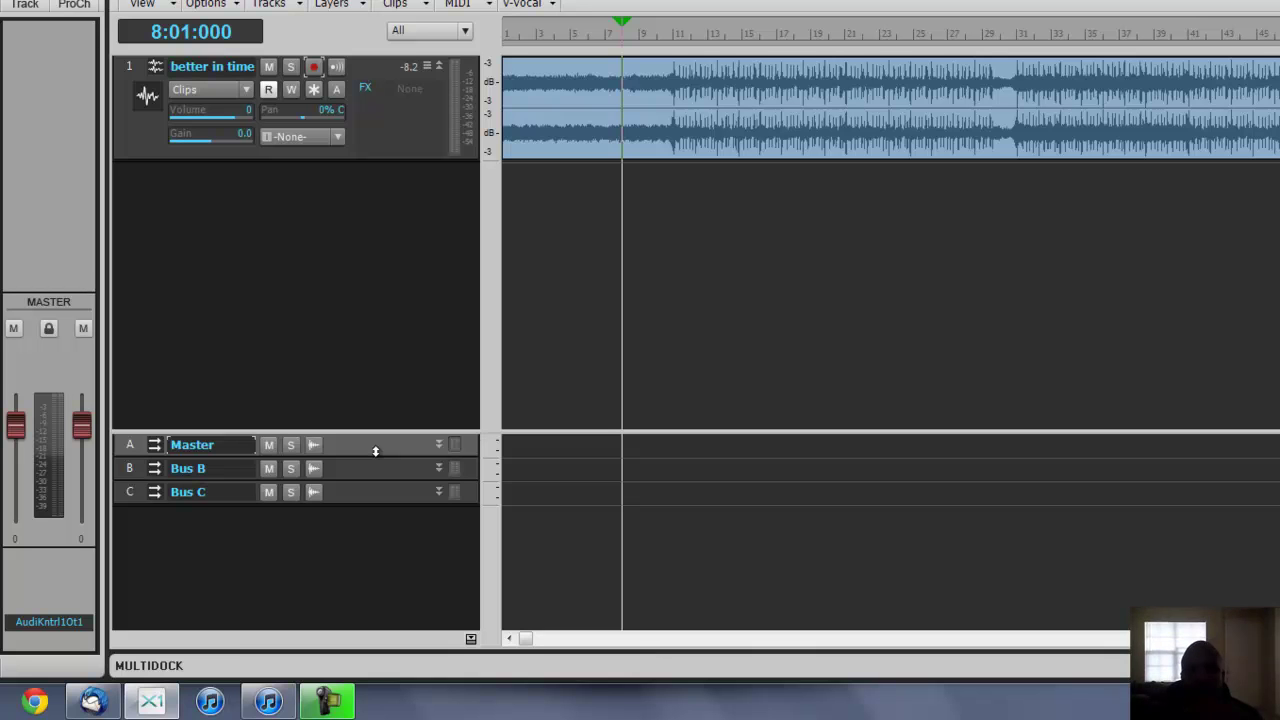
Rename Bus B to 'Music' and show its channel strip in the Inspector
key(Down)
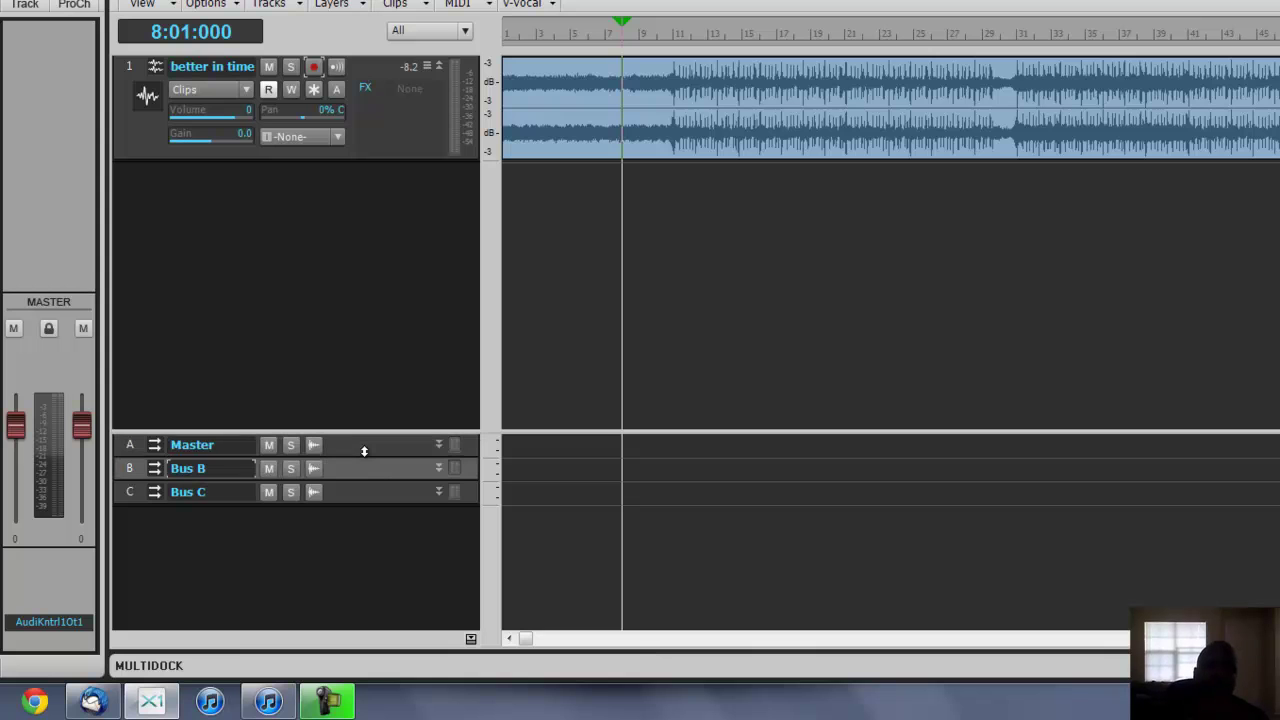
key(F2)
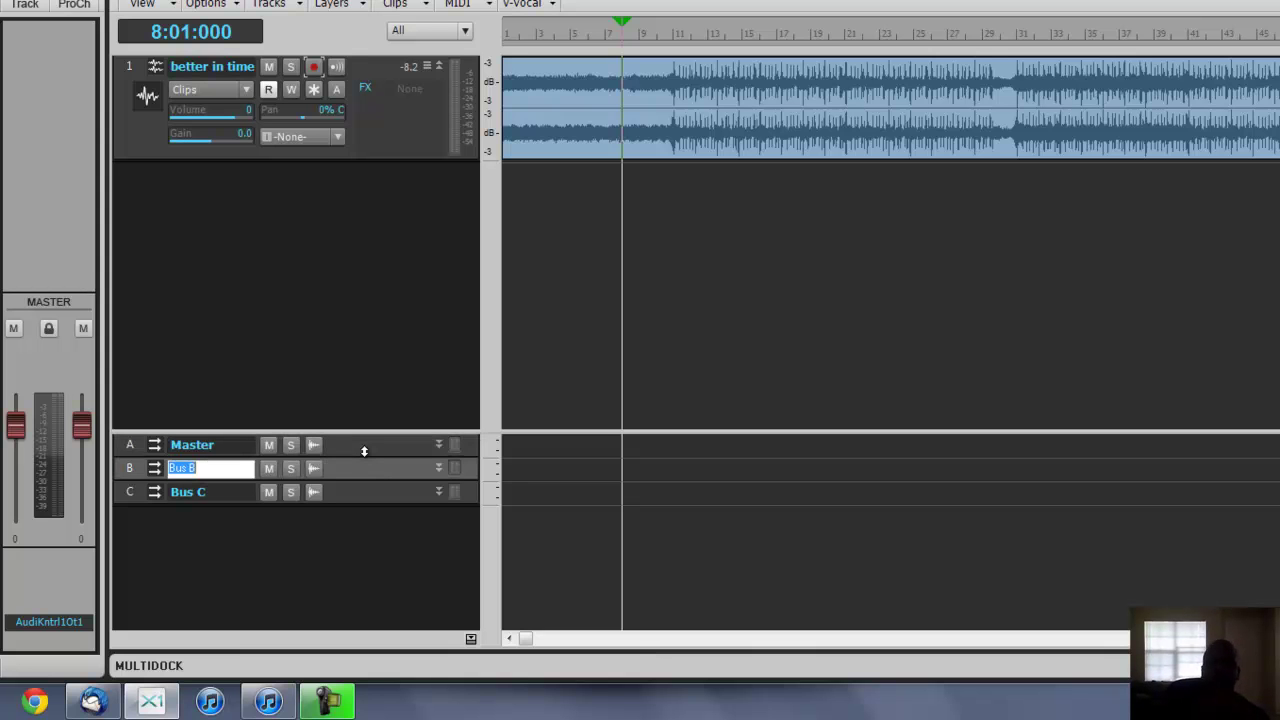
text(Music)
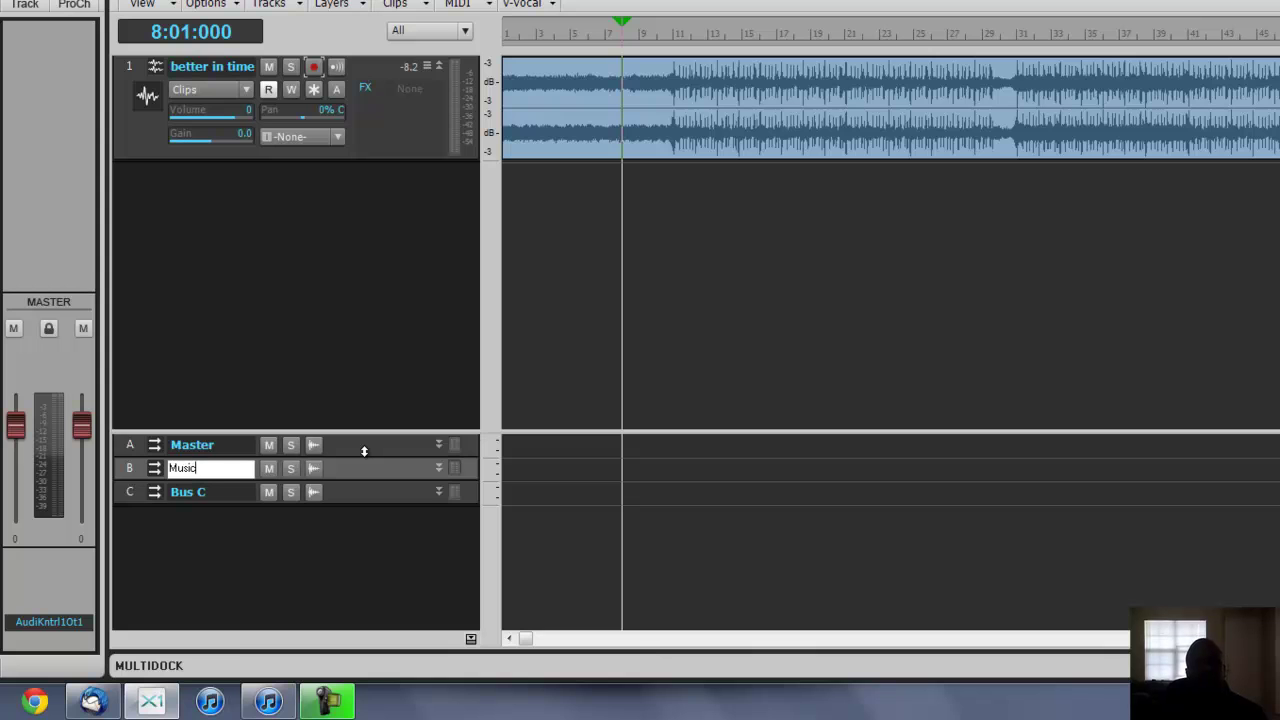
key(Return)
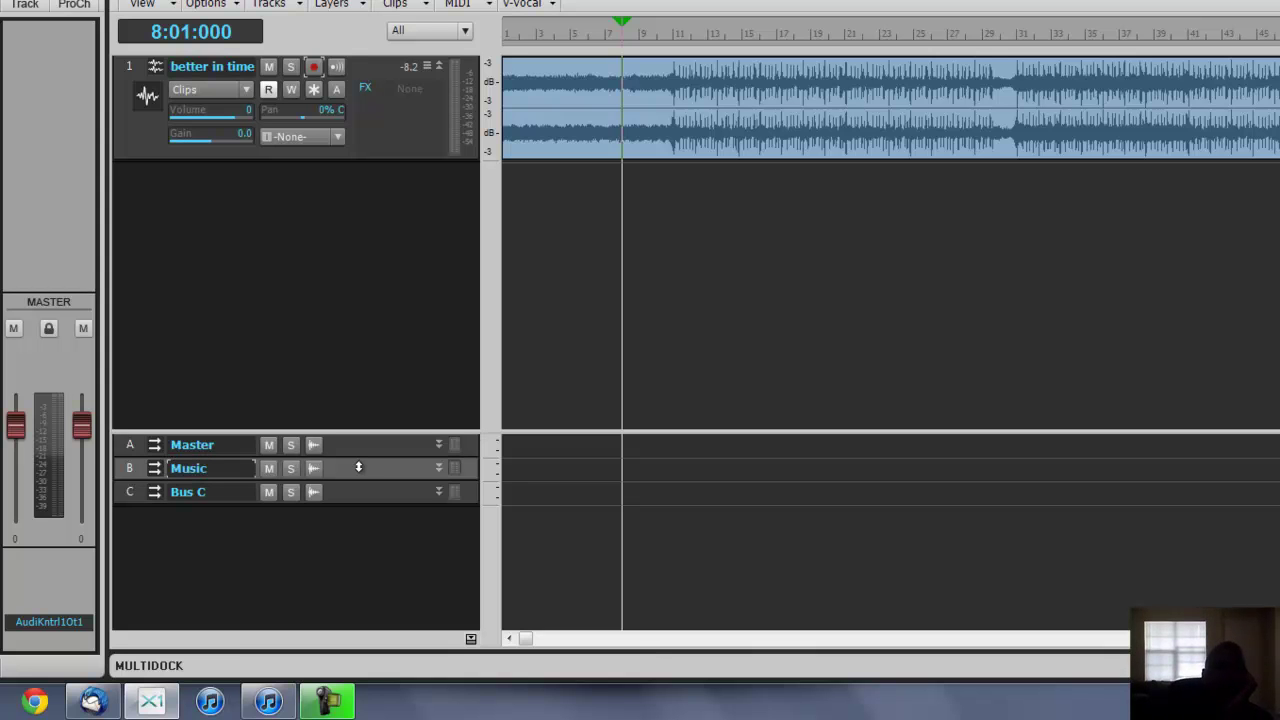
key(i)
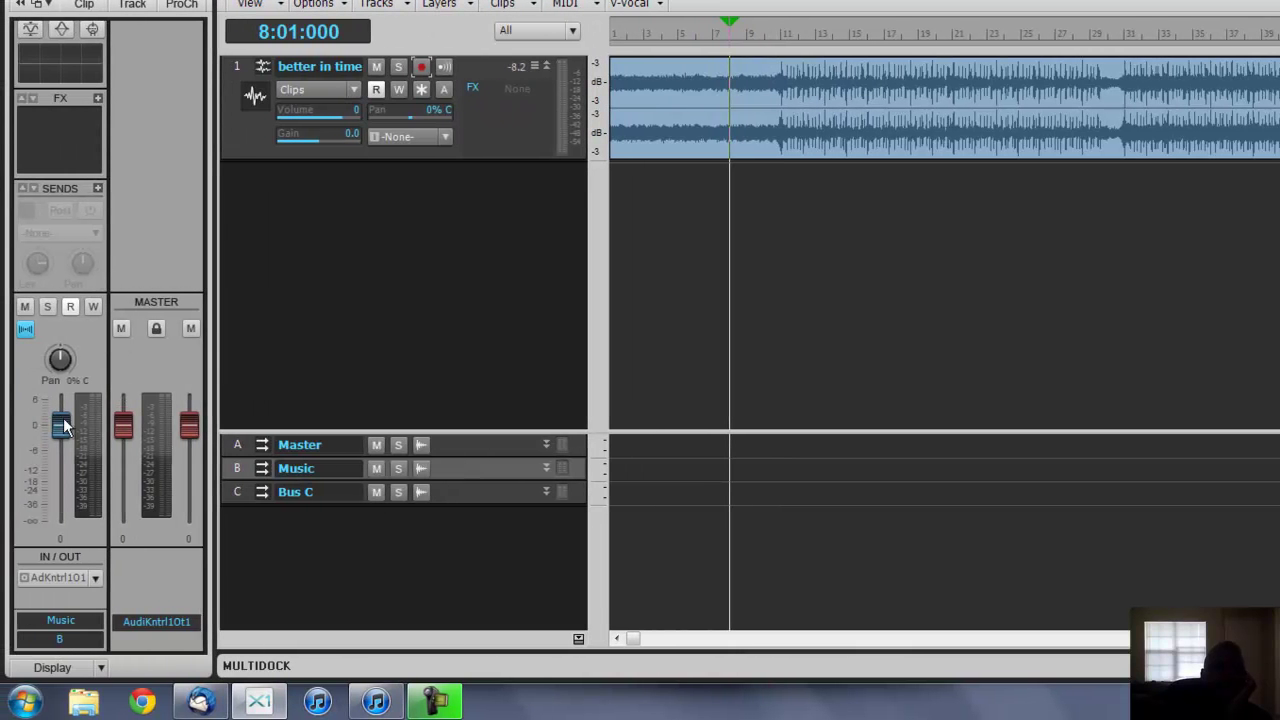
Route Music's output to Master, rename Bus C to 'Lead', and route Lead to Master
click(97, 580)
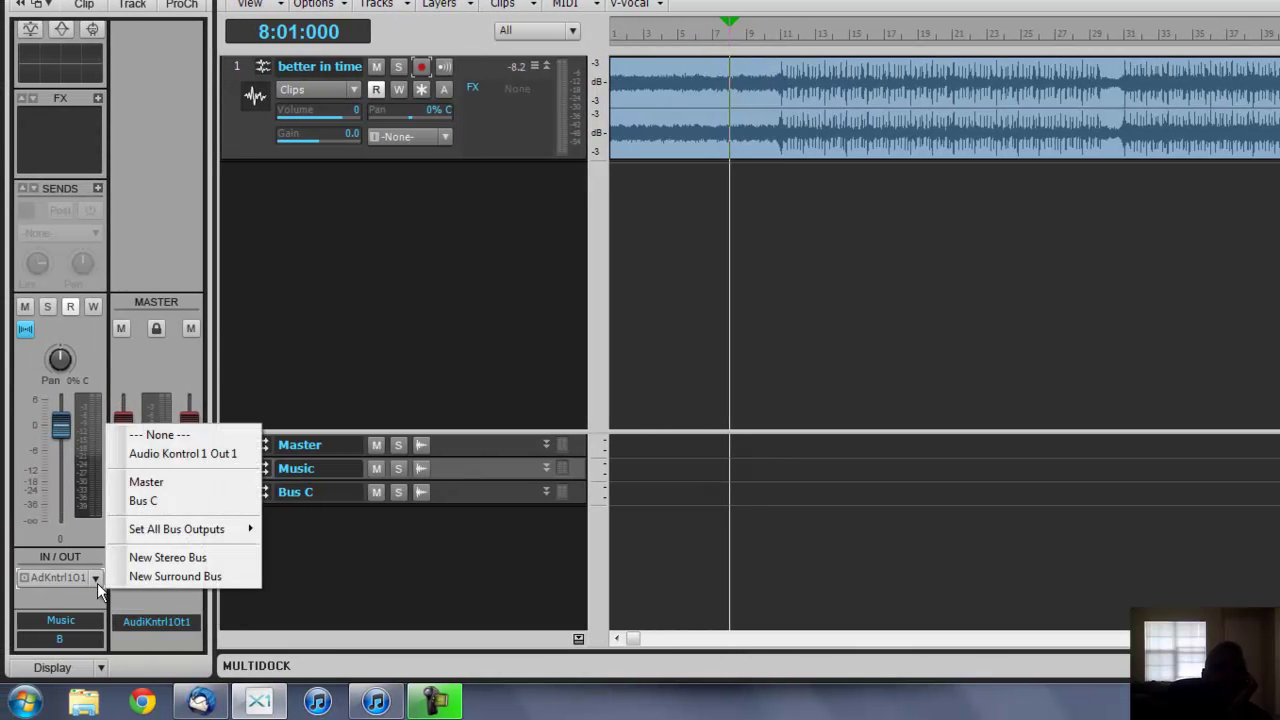
click(184, 486)
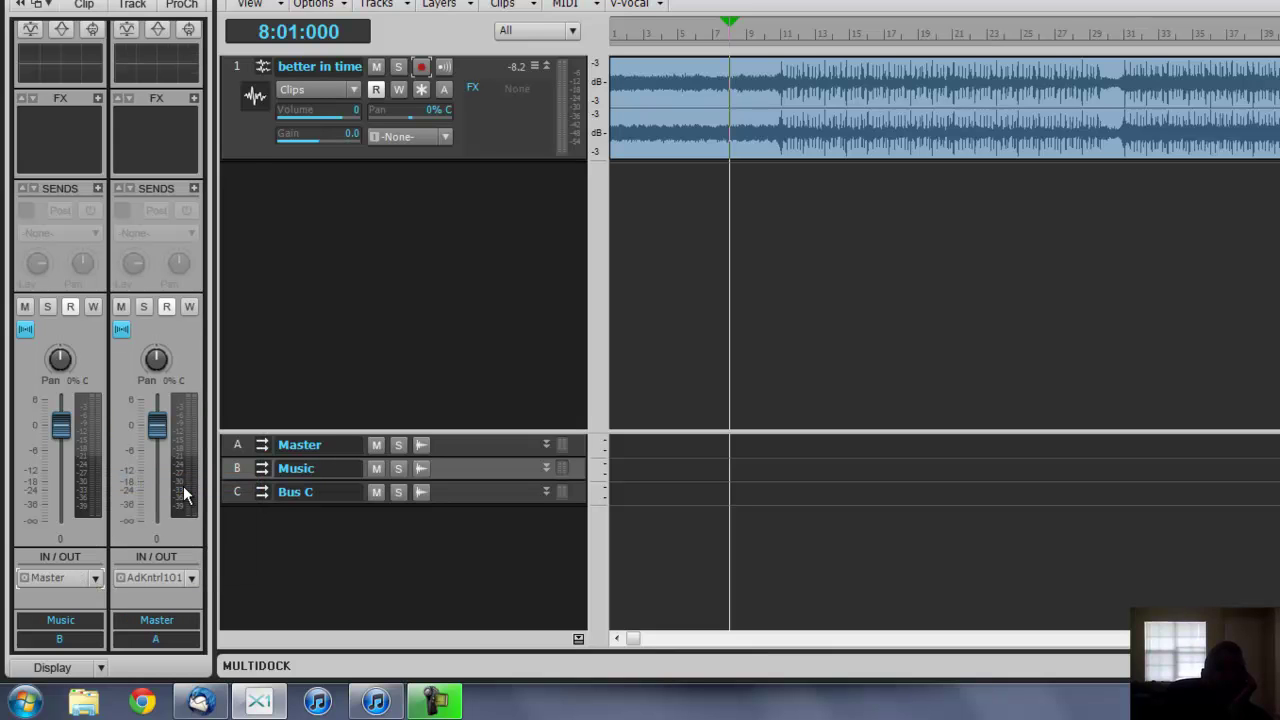
click(320, 492)
double_click(321, 492)
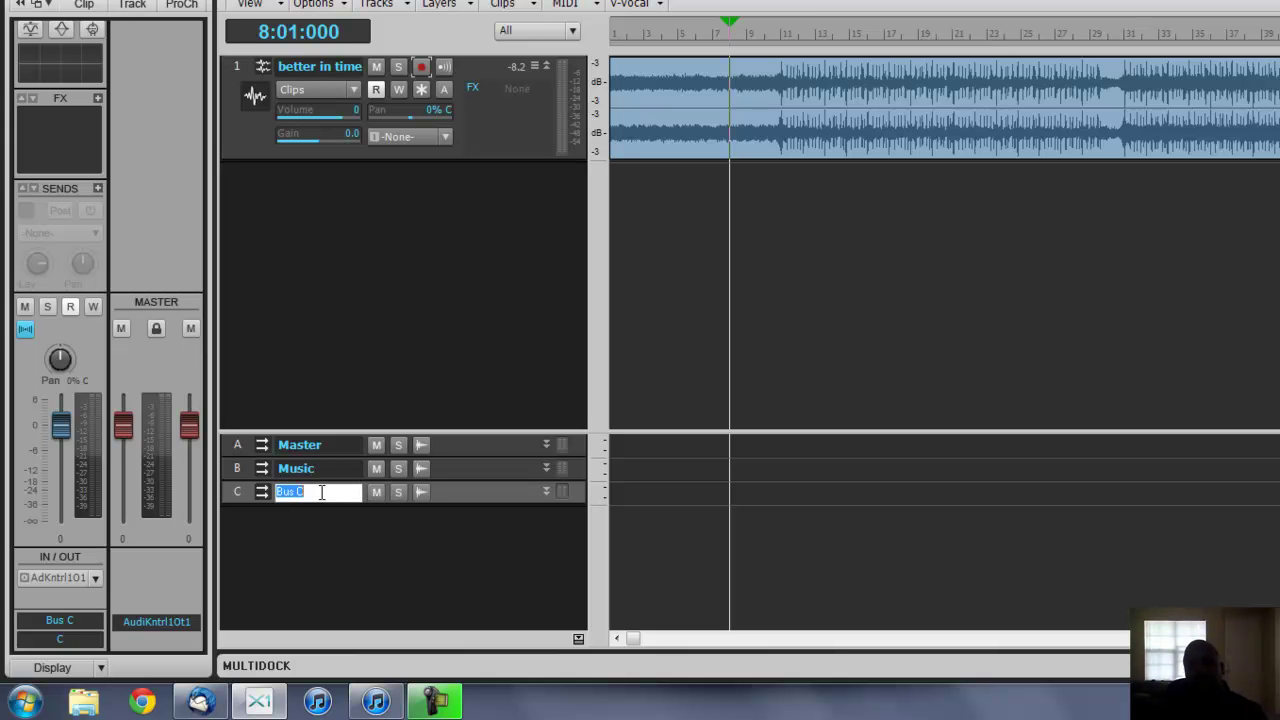
text(Lead)
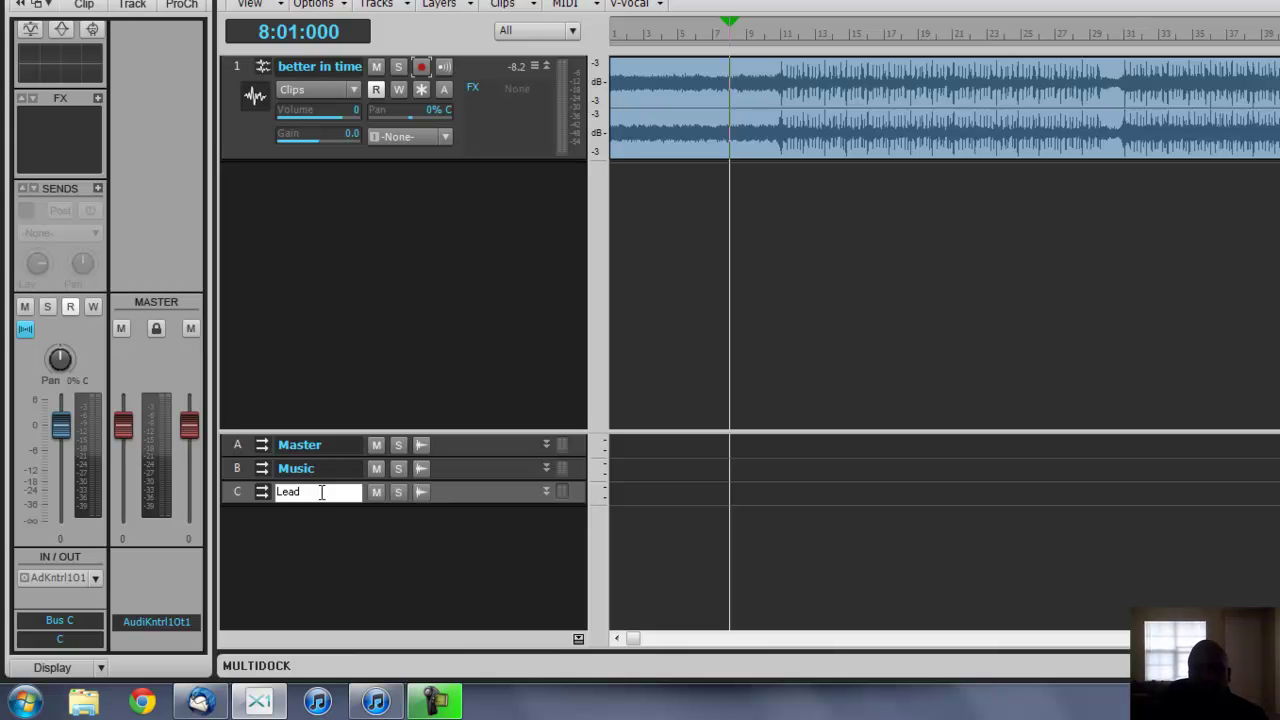
key(Return)
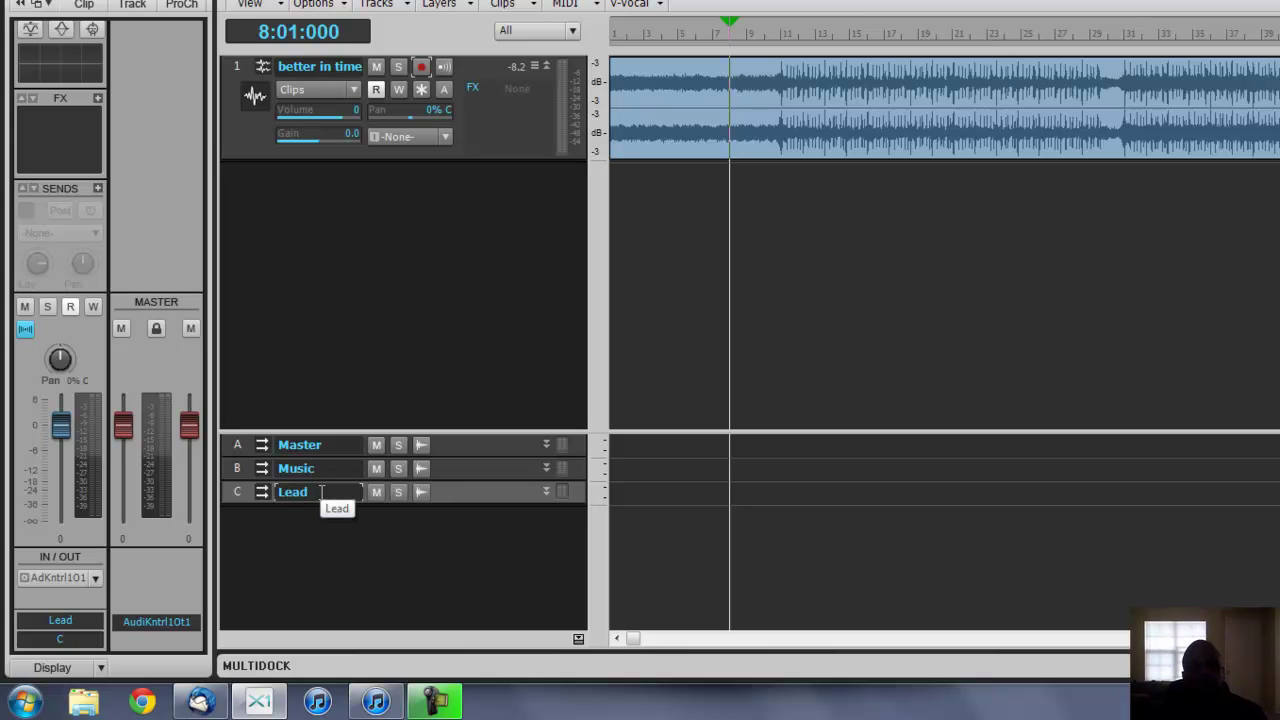
click(96, 574)
click(159, 484)
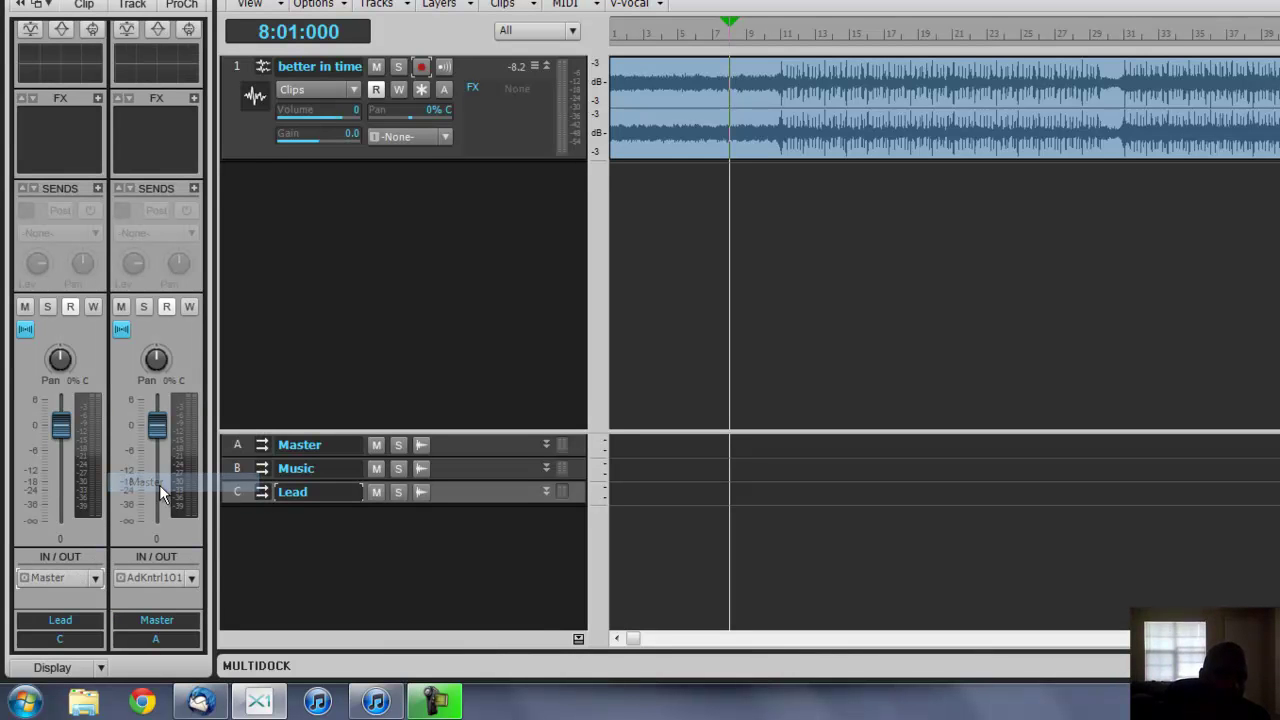
Add a fourth stereo bus and name it 'Backings'
double_click(278, 534)
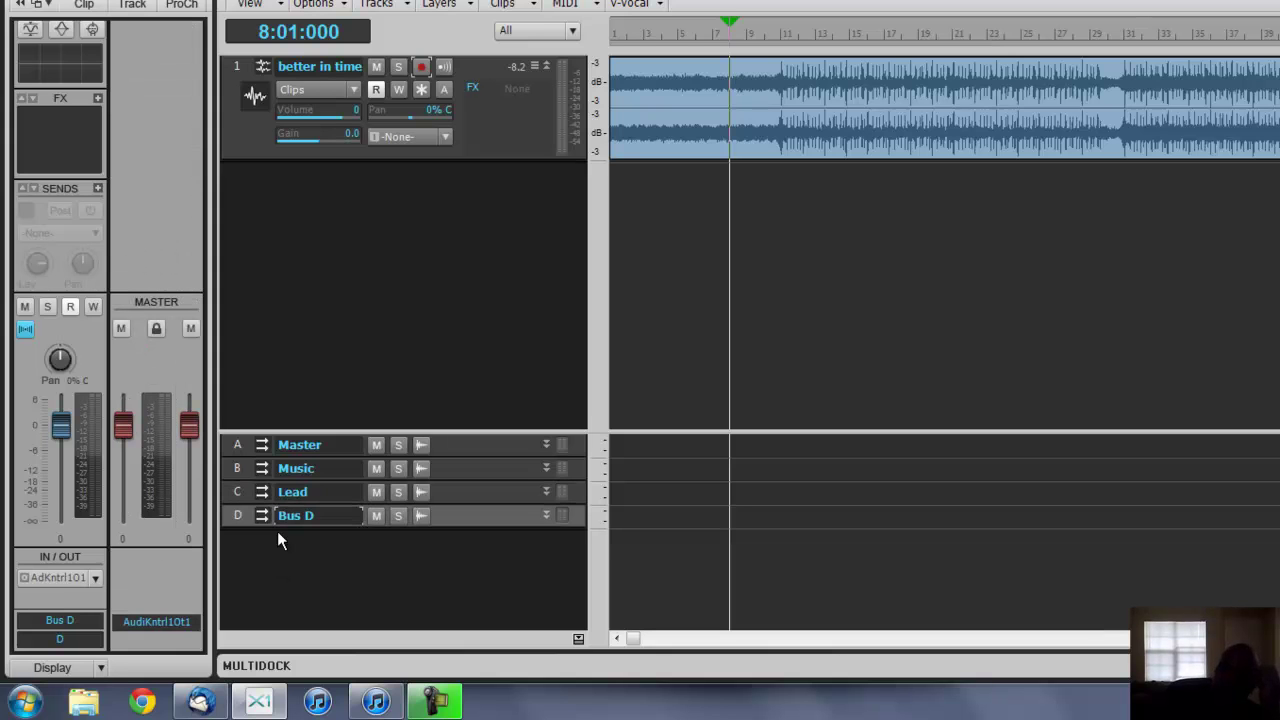
double_click(278, 531)
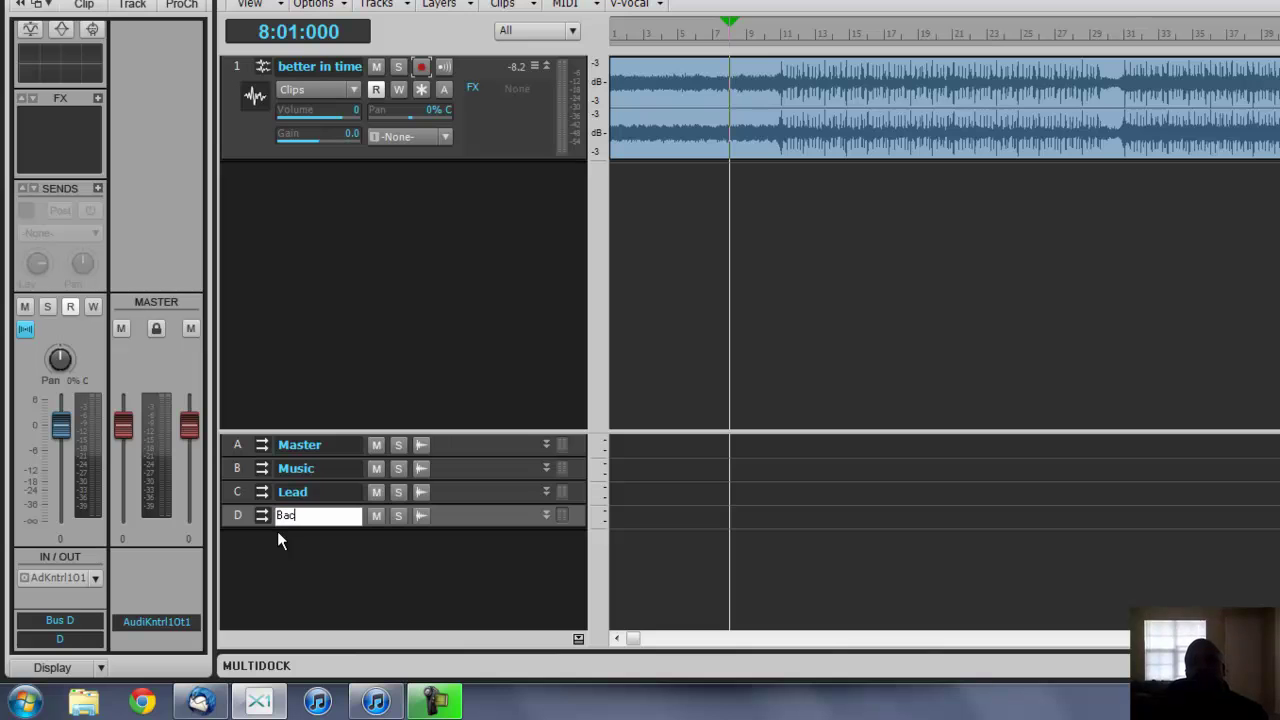
text(Backings)
key(Return)
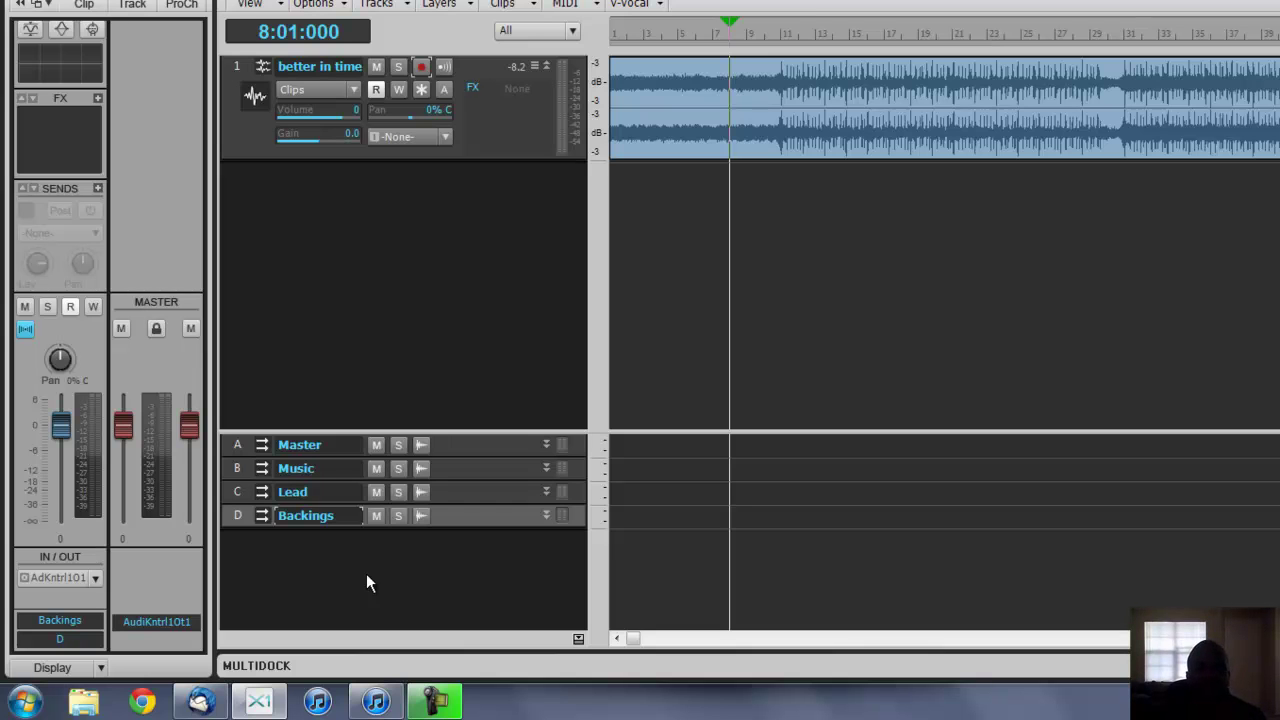
Set the Backings bus output to Master, then step the selection through the buses
click(100, 580)
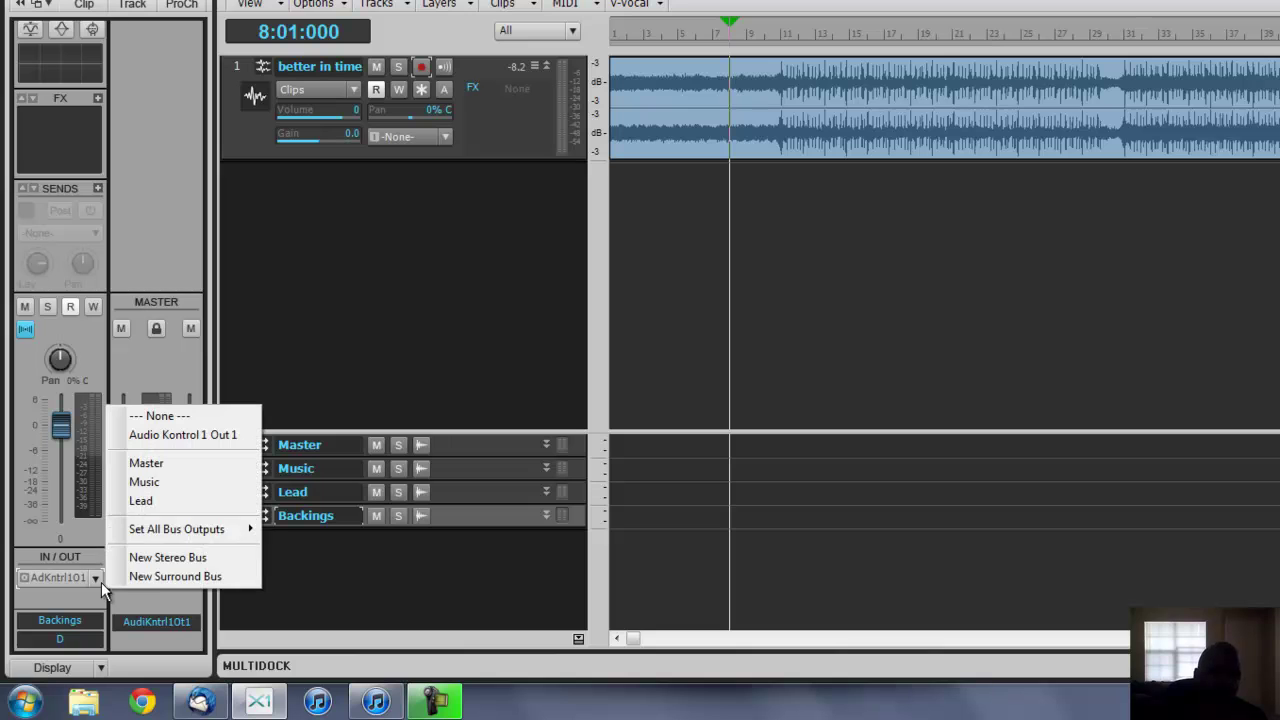
click(169, 467)
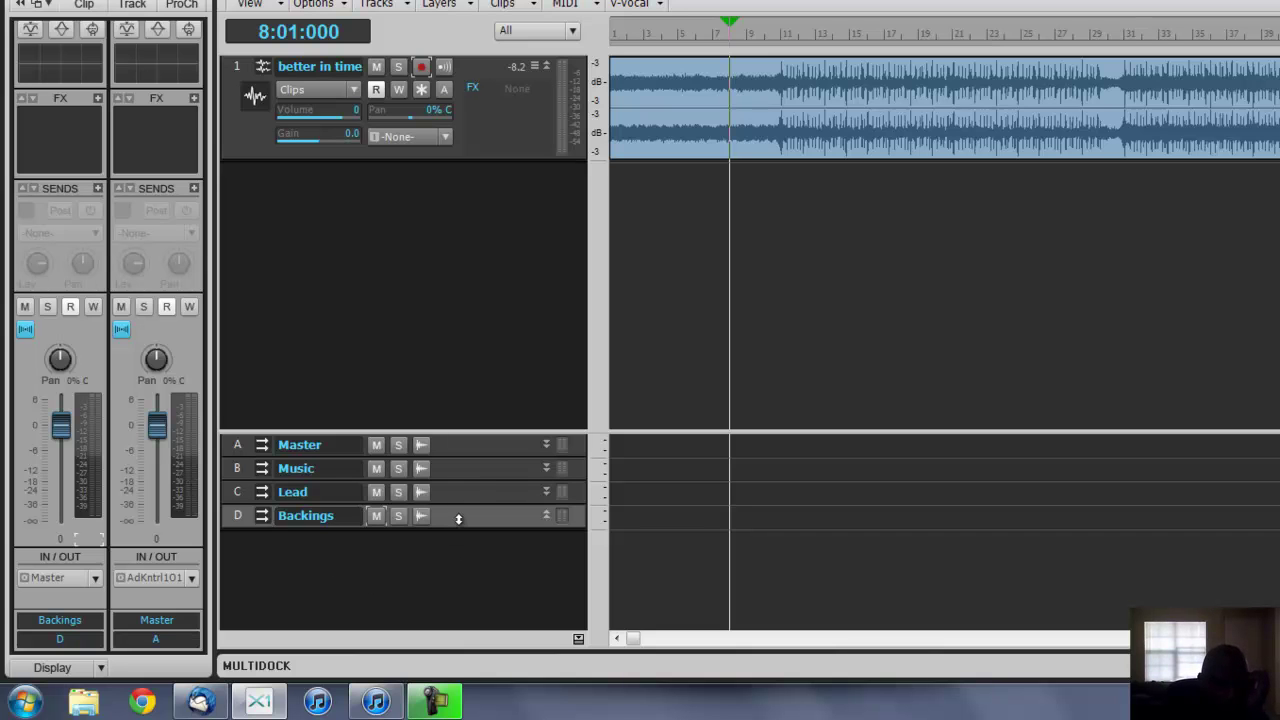
key(Up)
key(Up)
key(Down)
key(Down)
key(Up)
key(Up)
key(Up)
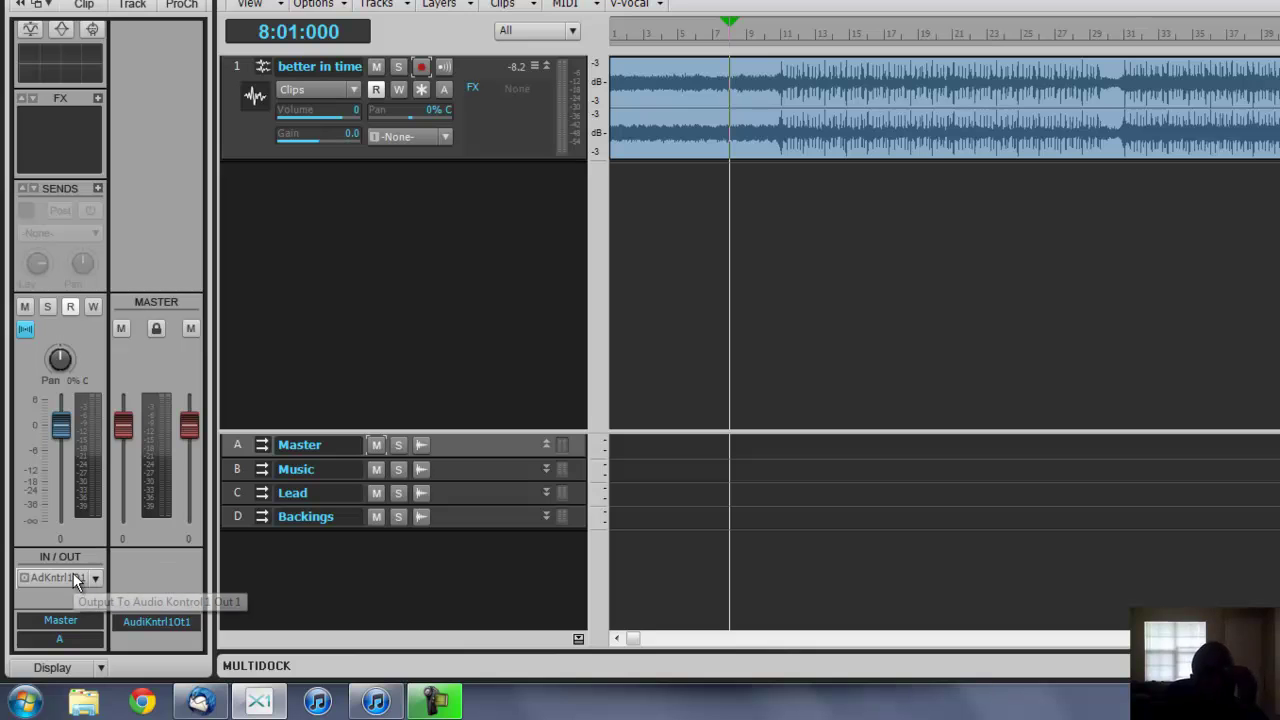
Return to the project start and route the 'better in time' track's output to the Music bus
key(w)
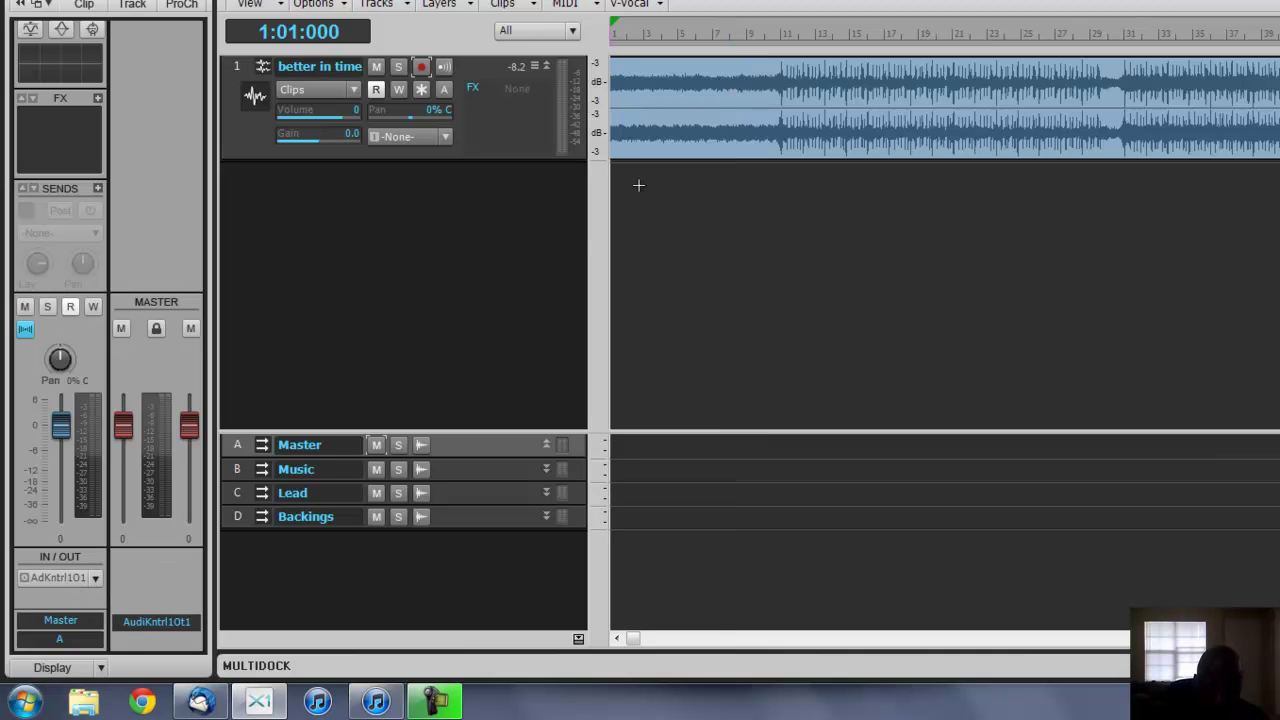
click(483, 266)
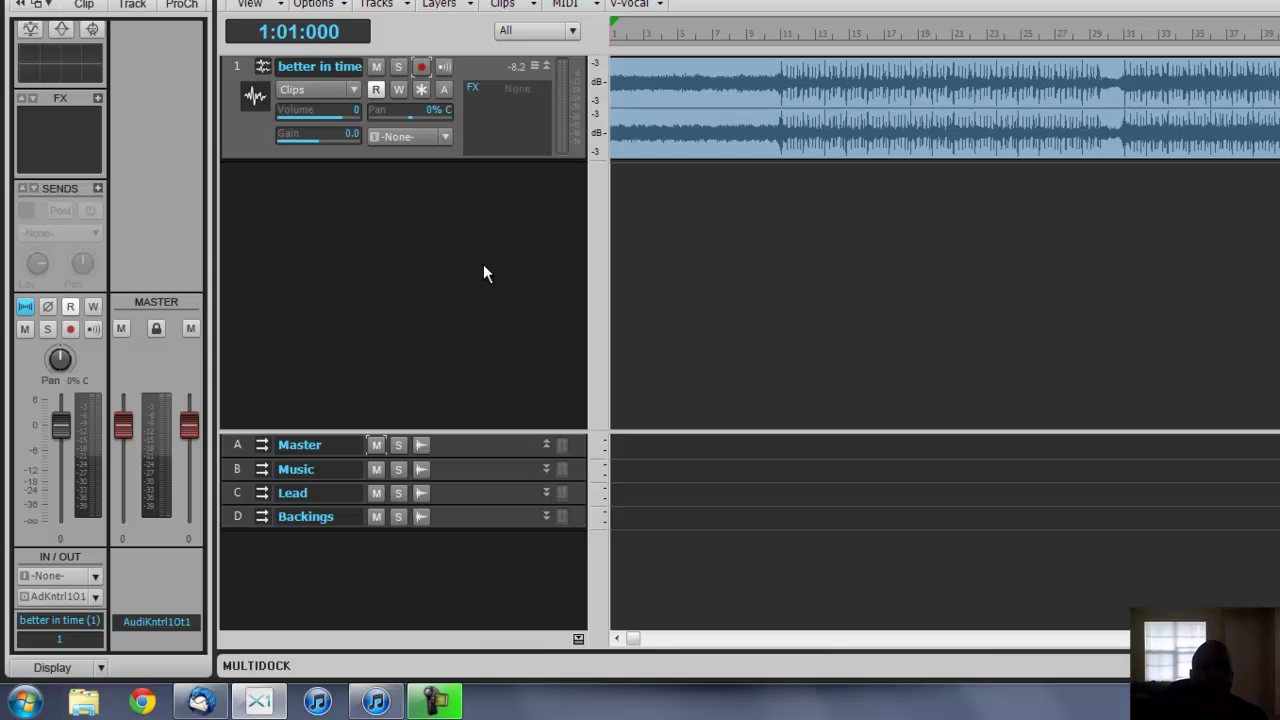
click(520, 123)
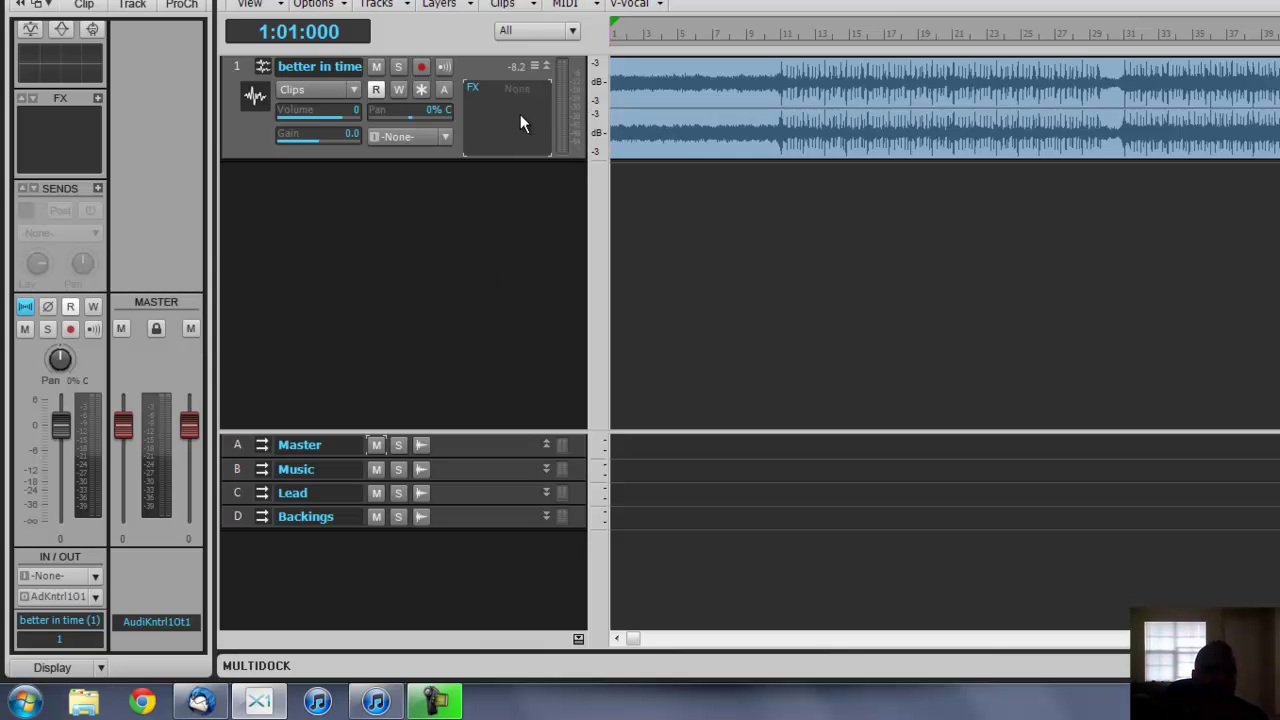
click(96, 598)
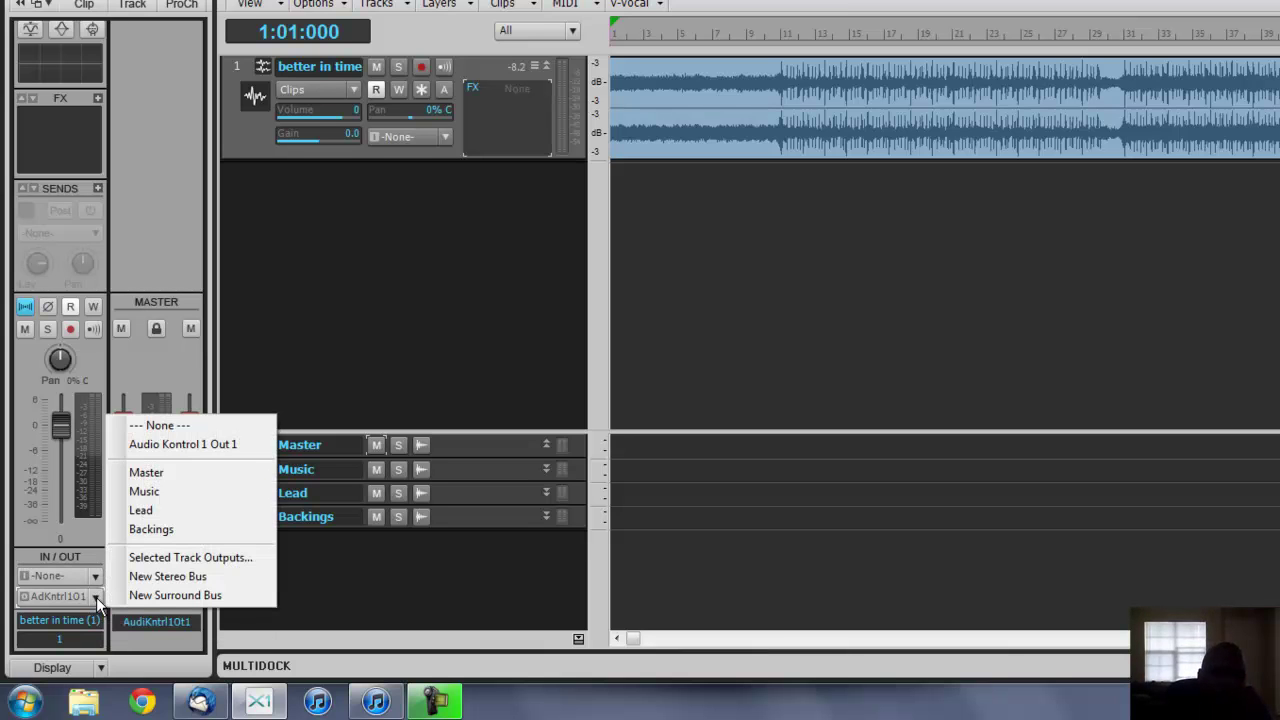
click(159, 493)
Audition the song, make the track taller, then set the now time to bar 10
key(space)
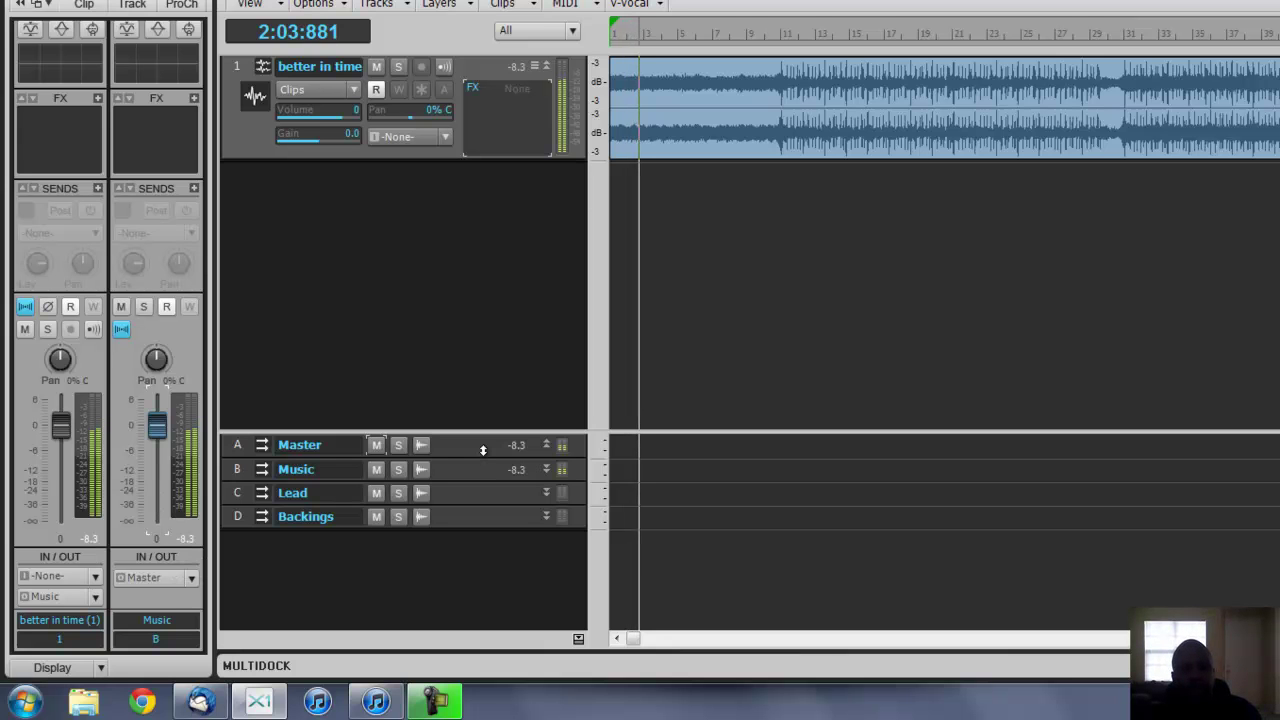
drag(480, 158, 480, 205)
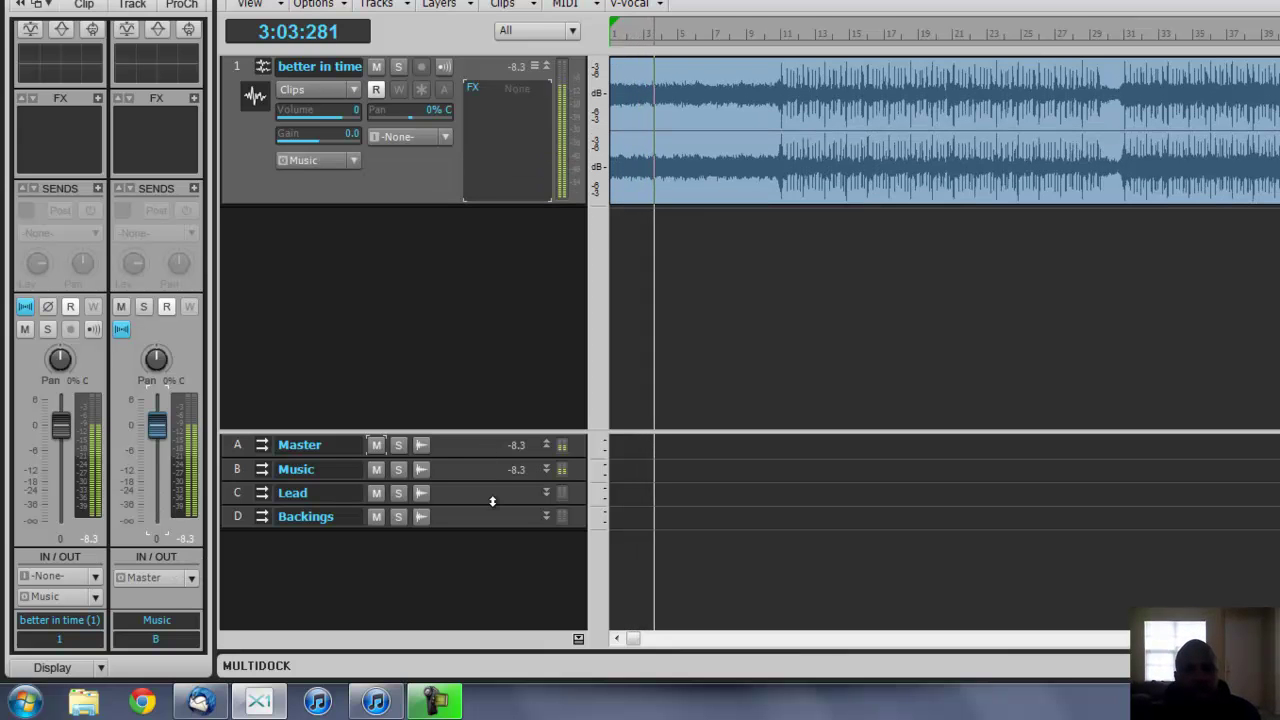
click(493, 474)
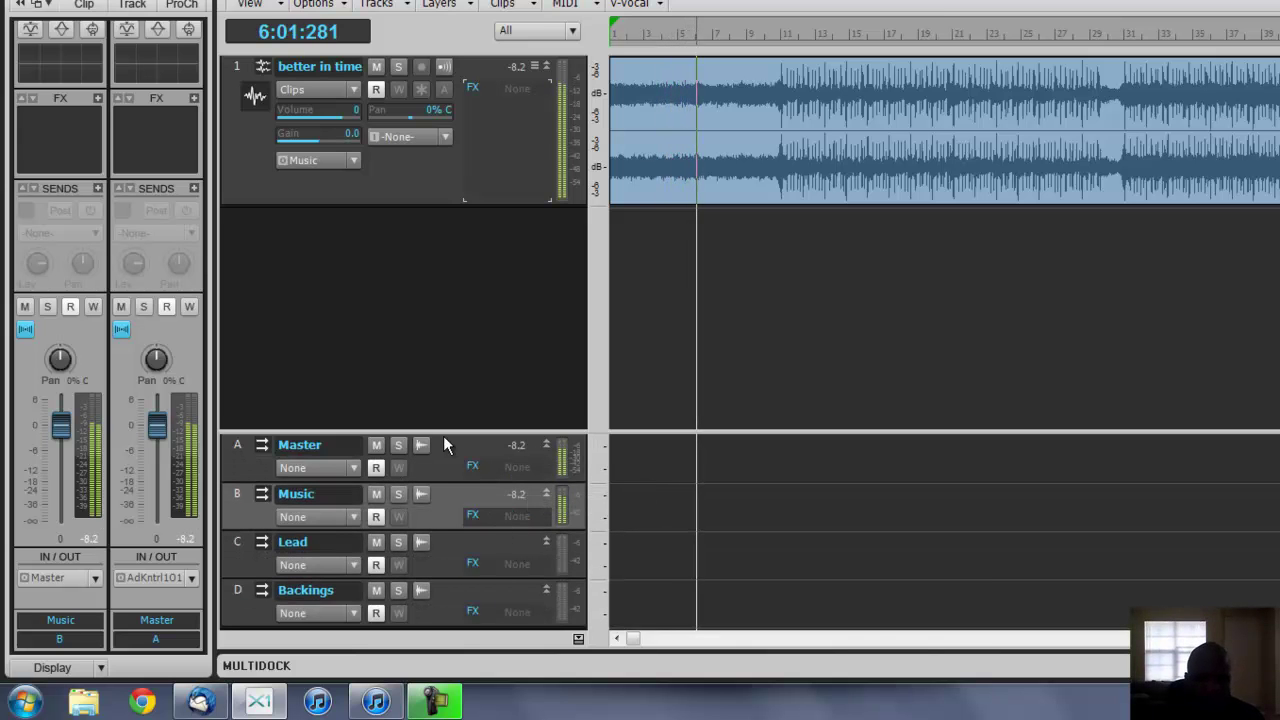
key(space)
click(521, 289)
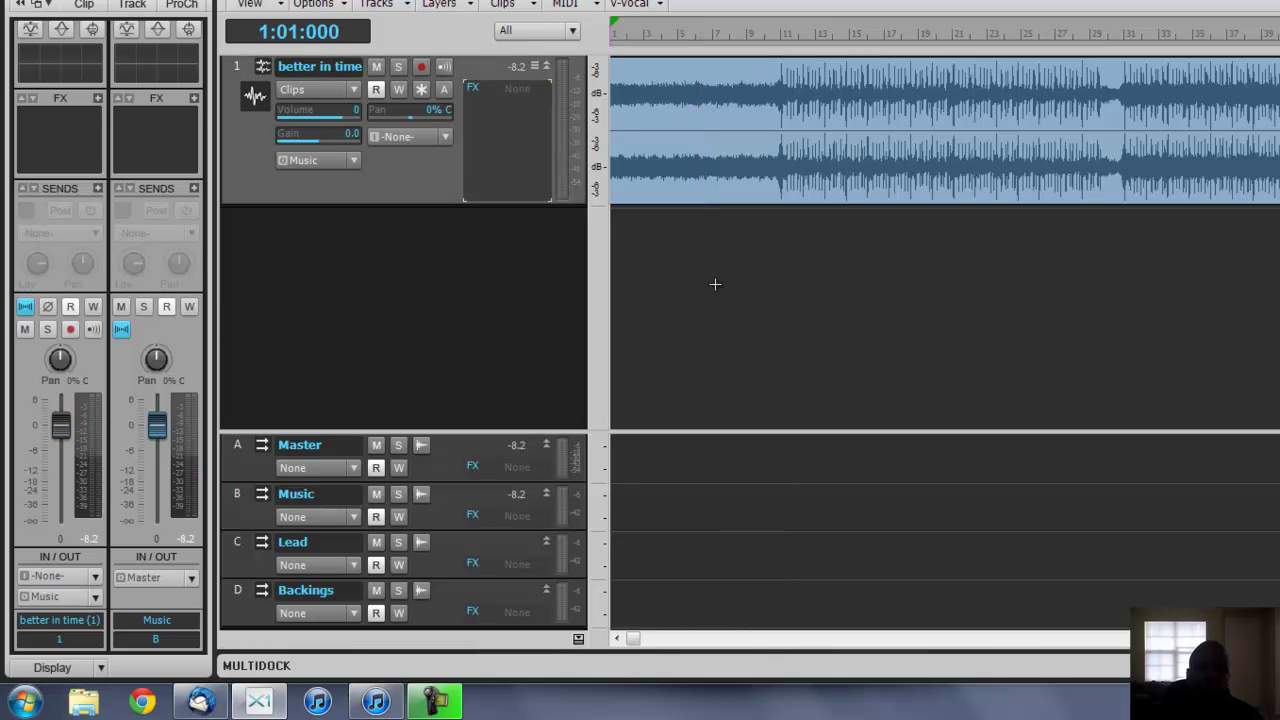
scroll(715, 284, up, 4)
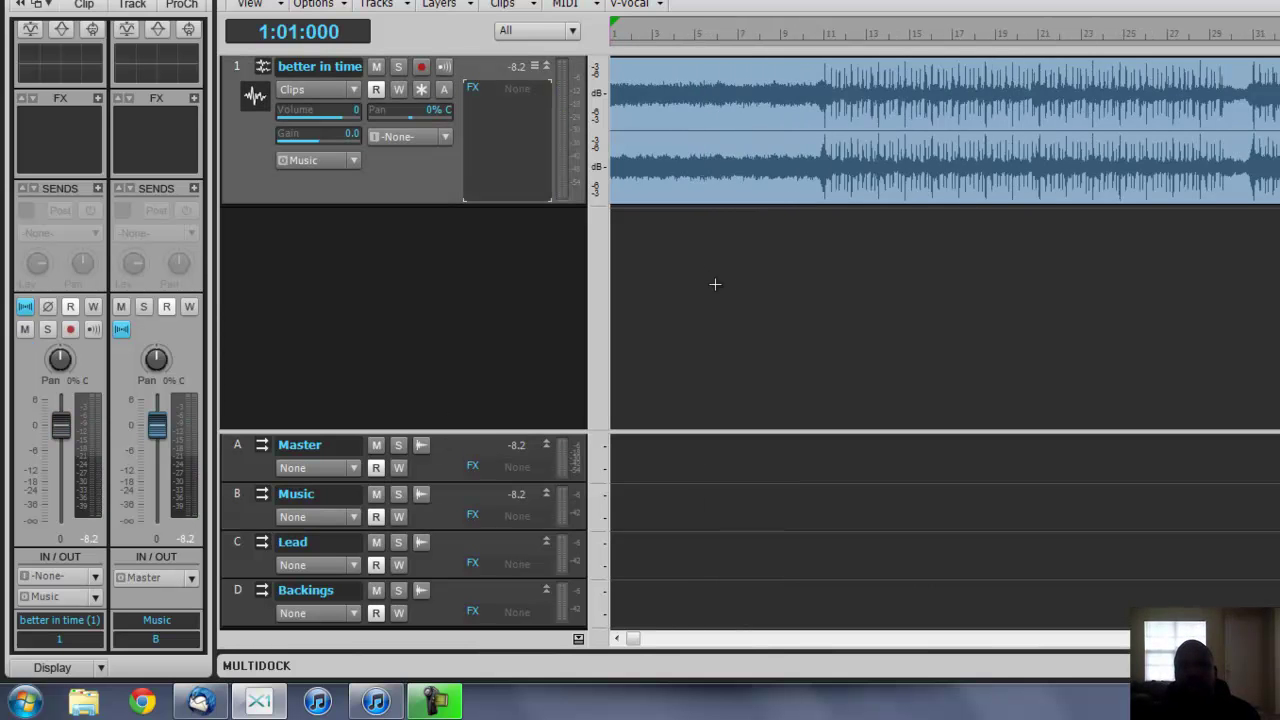
scroll(715, 284, up, 2)
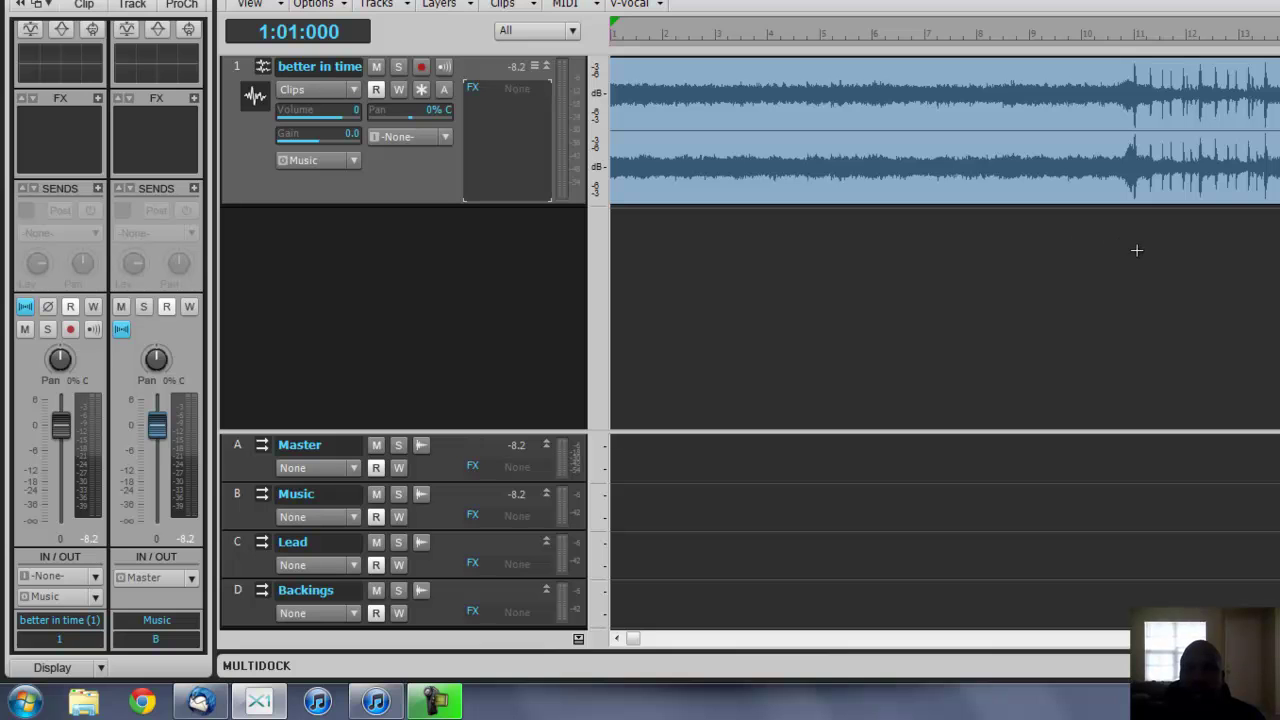
click(1082, 33)
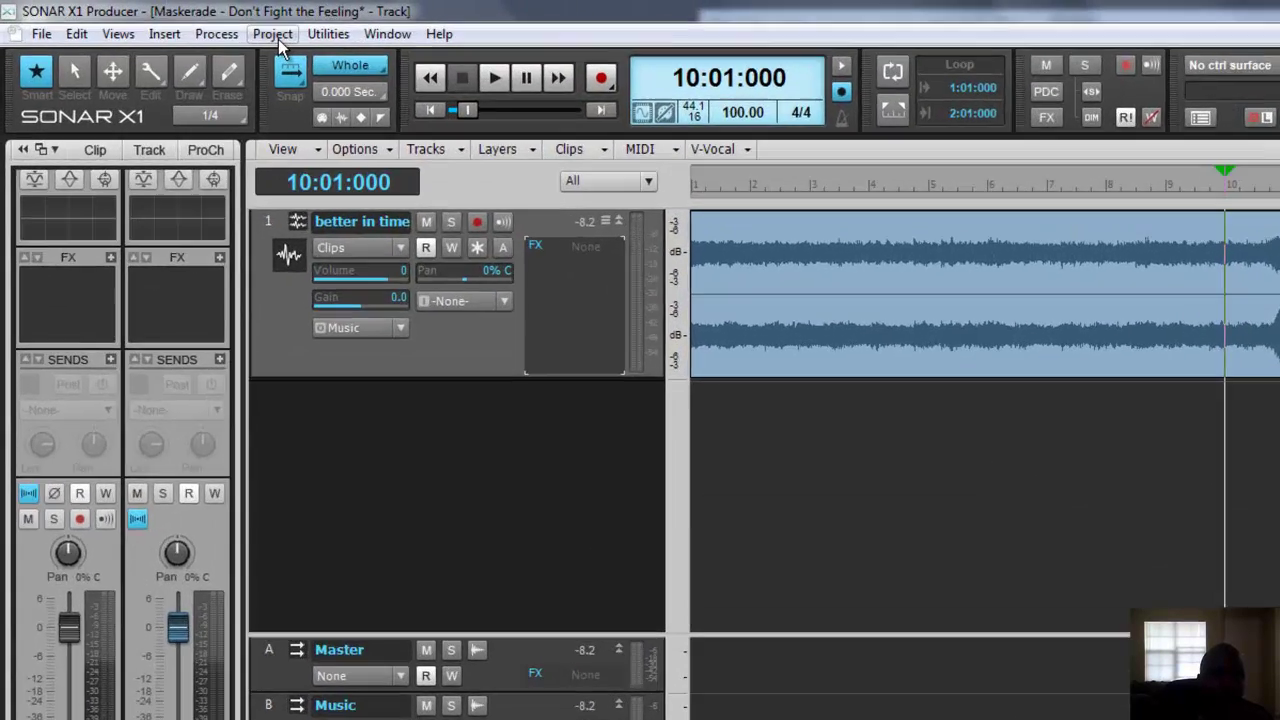
Insert a tempo change from the Project menu, entering 70 BPM
click(276, 36)
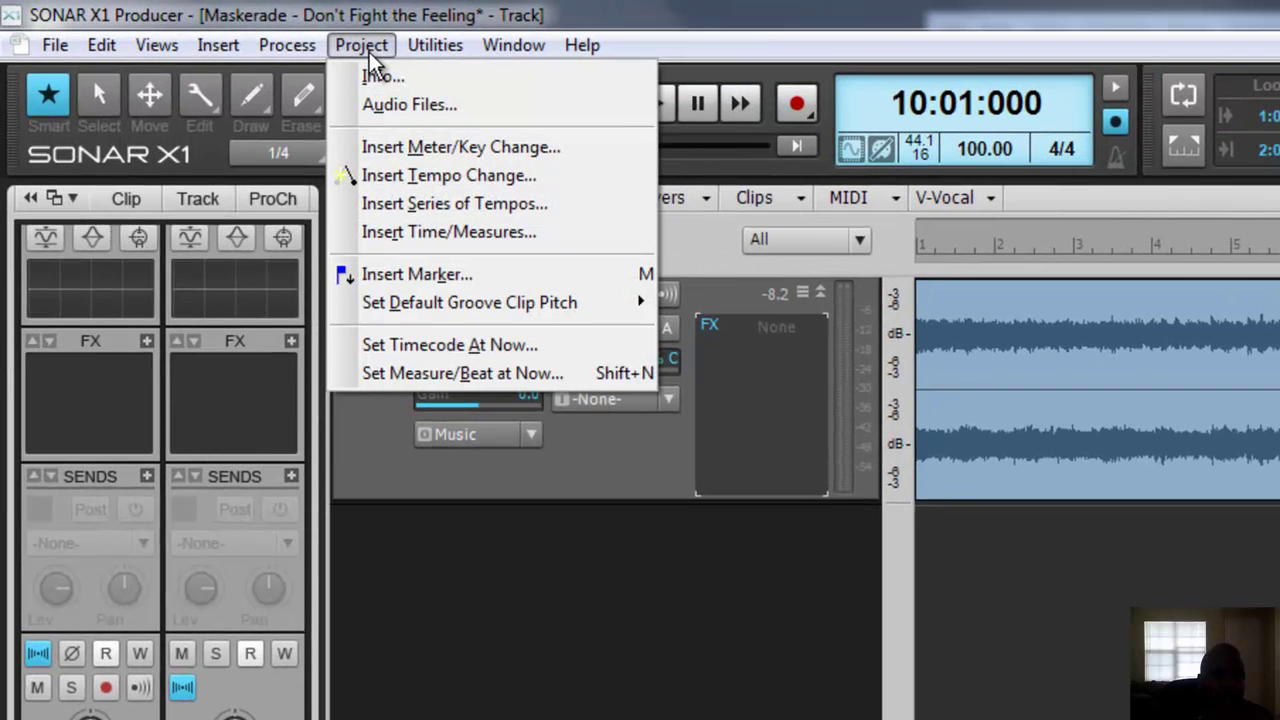
click(386, 184)
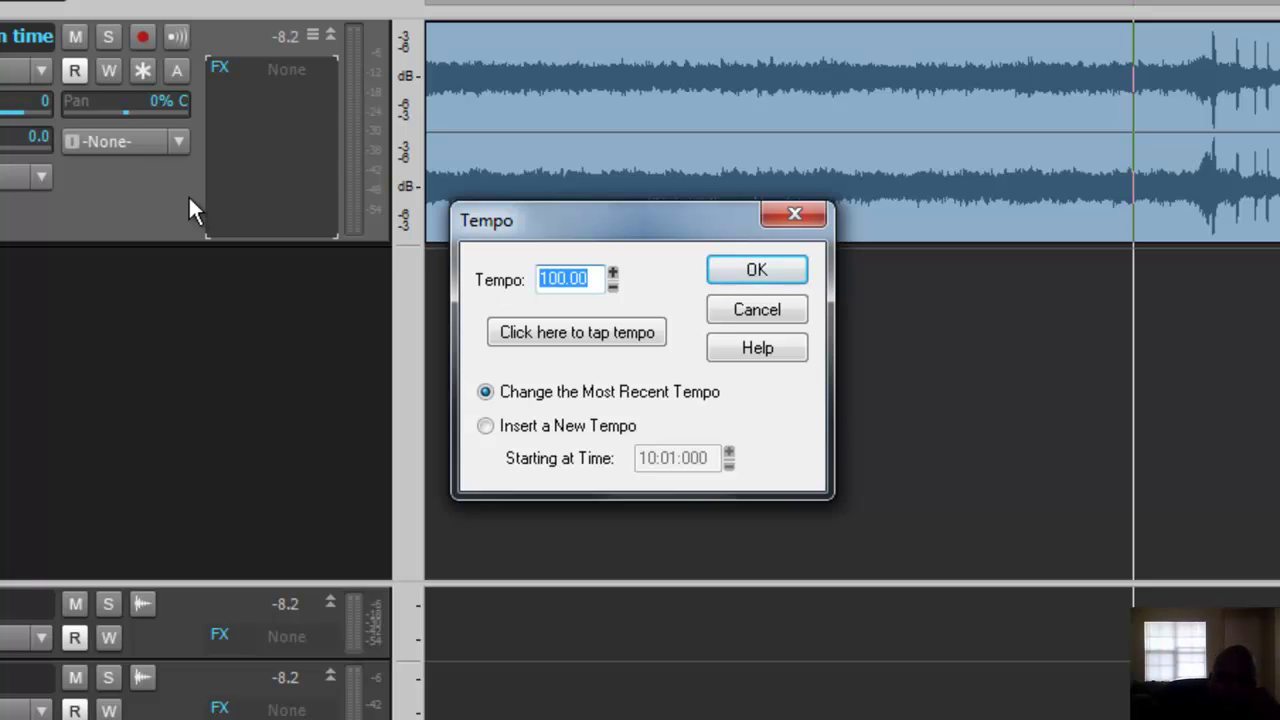
text(70)
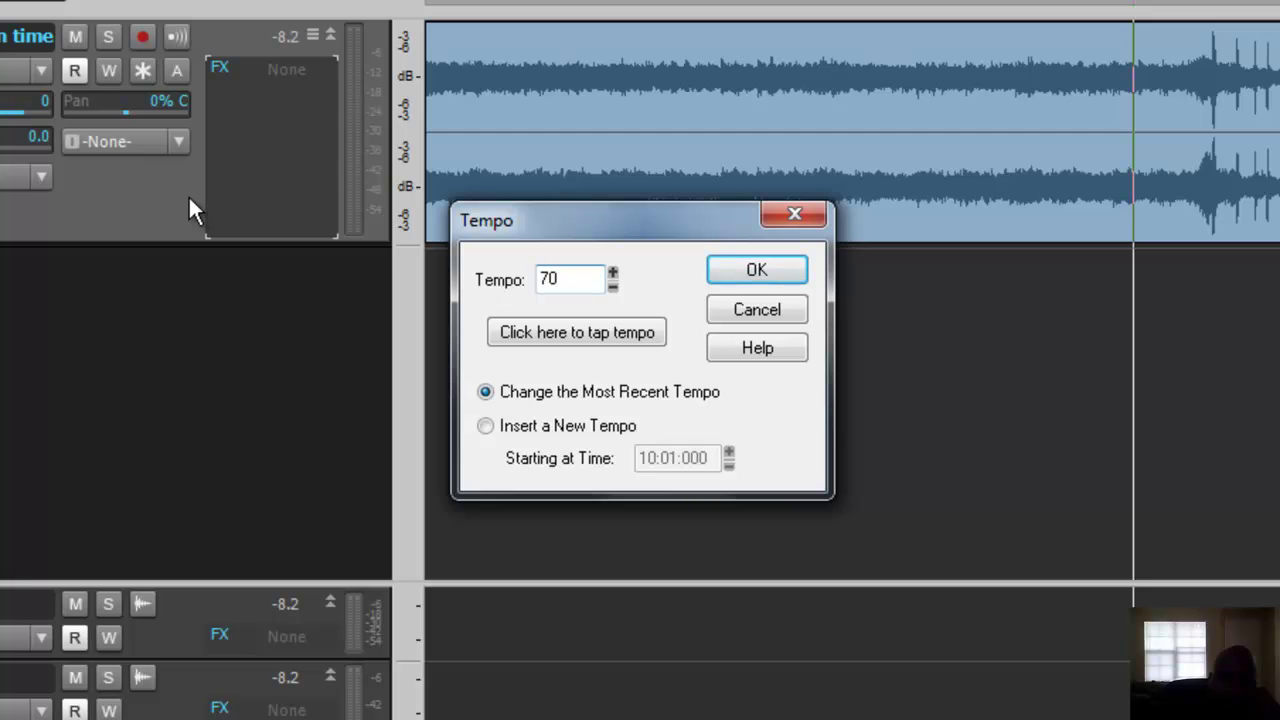
Tap the tempo along with the song until it reads 89 BPM and confirm
click(574, 328)
click(574, 328)
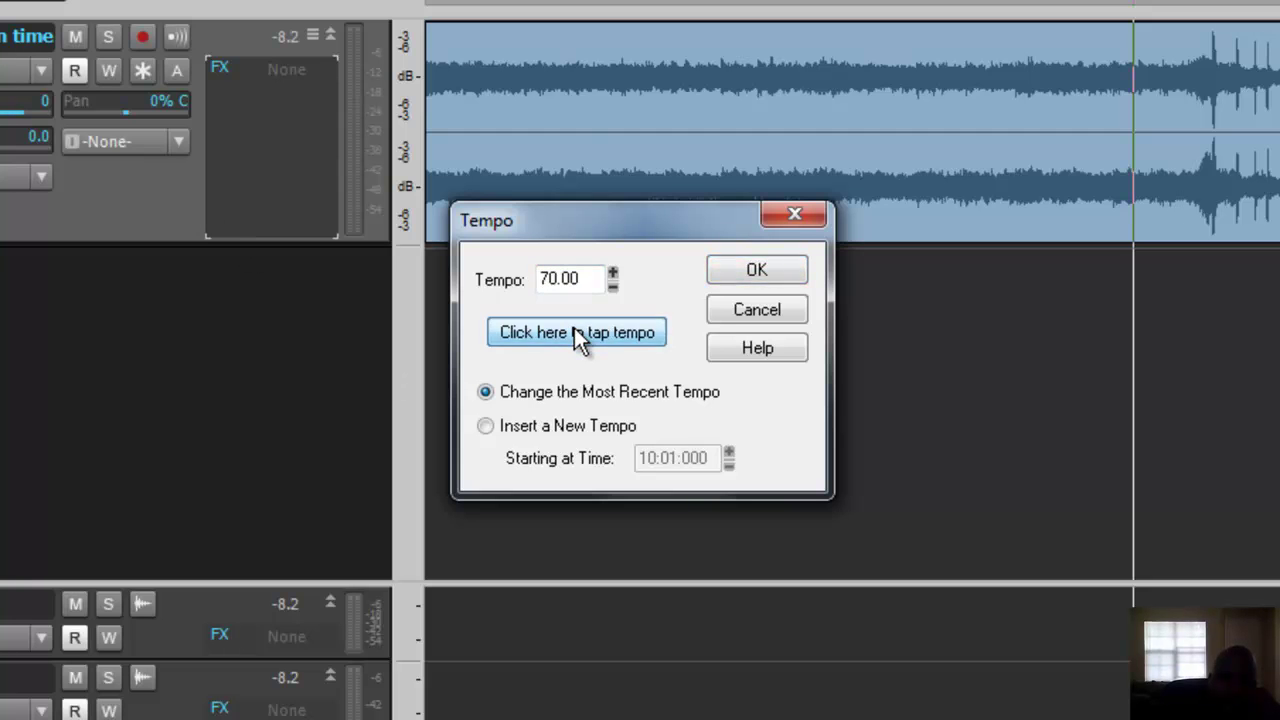
click(574, 328)
click(574, 328)
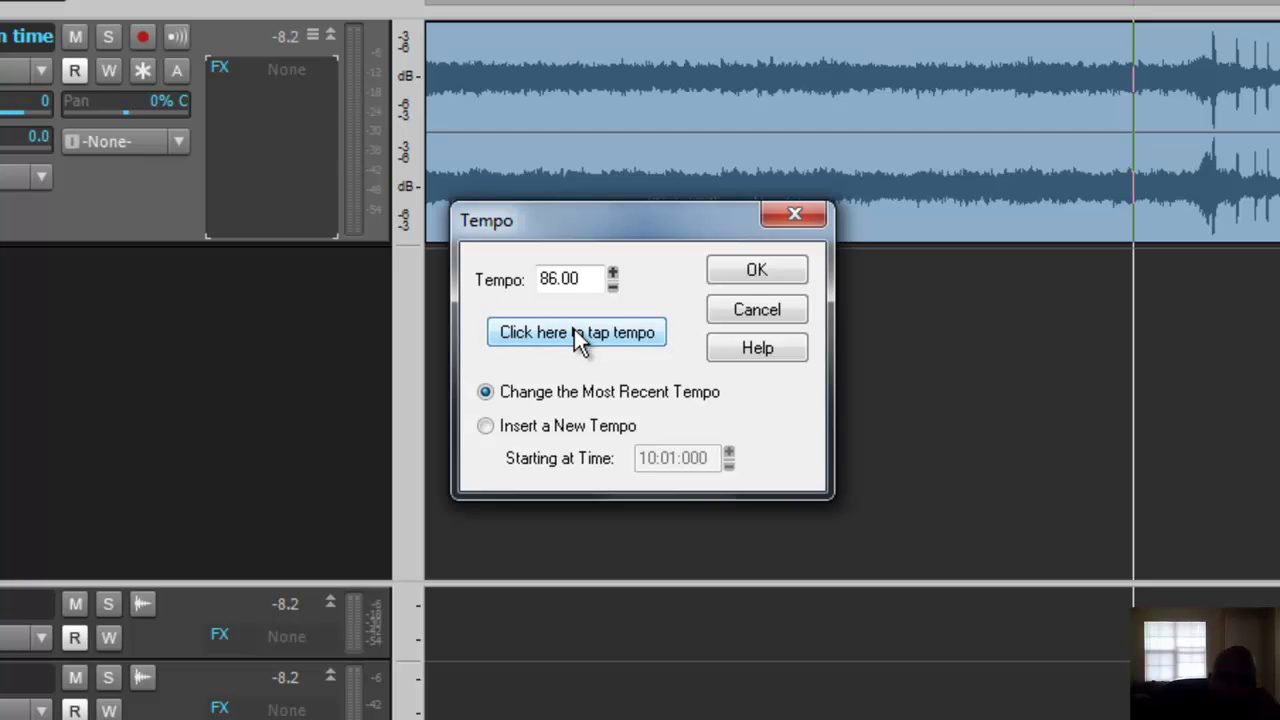
click(574, 329)
click(574, 329)
click(574, 329)
click(574, 329)
click(574, 329)
click(574, 329)
click(574, 329)
click(574, 329)
click(574, 329)
click(574, 329)
click(574, 329)
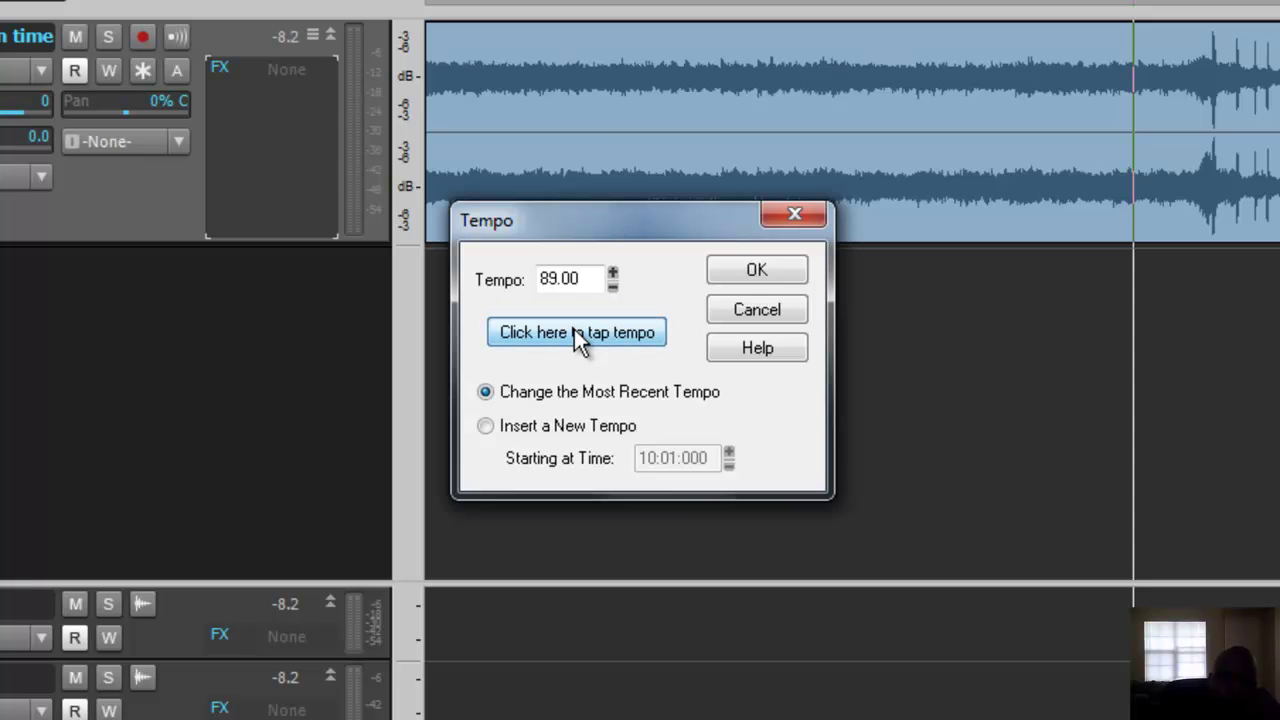
click(769, 266)
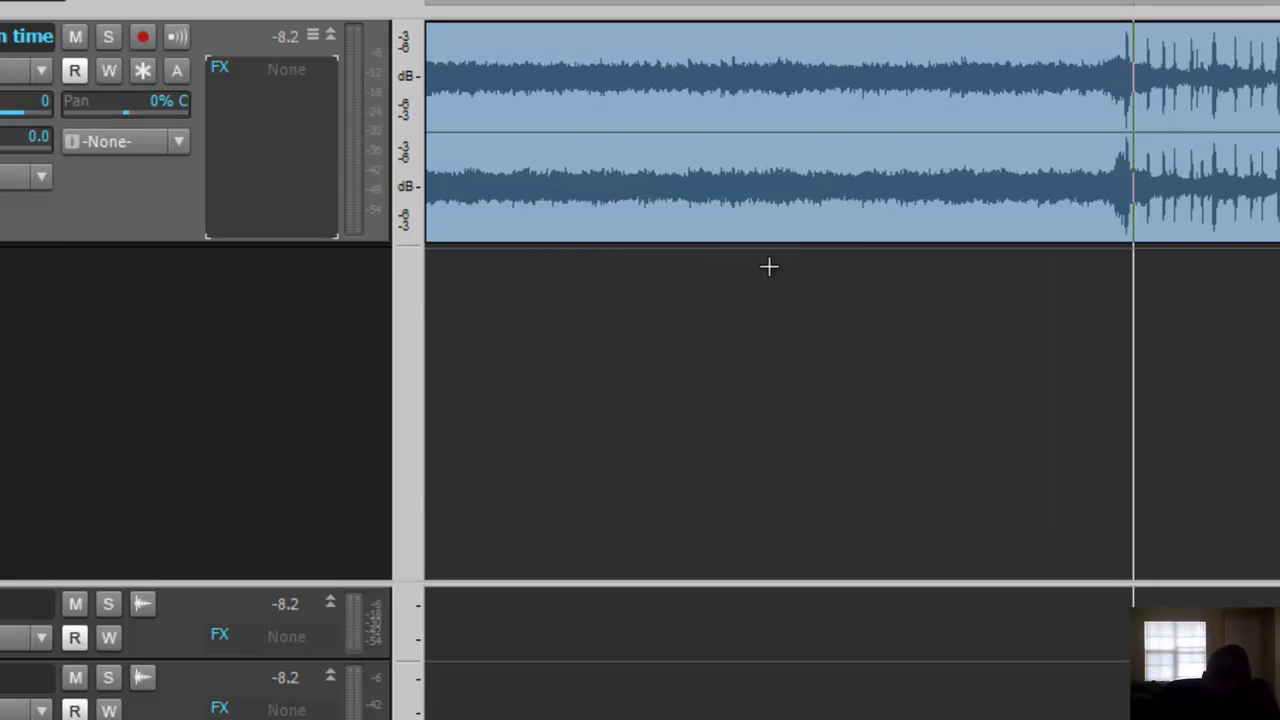
Play from just before the downbeat to check 89 BPM, then reopen Insert Tempo Change
click(1000, 316)
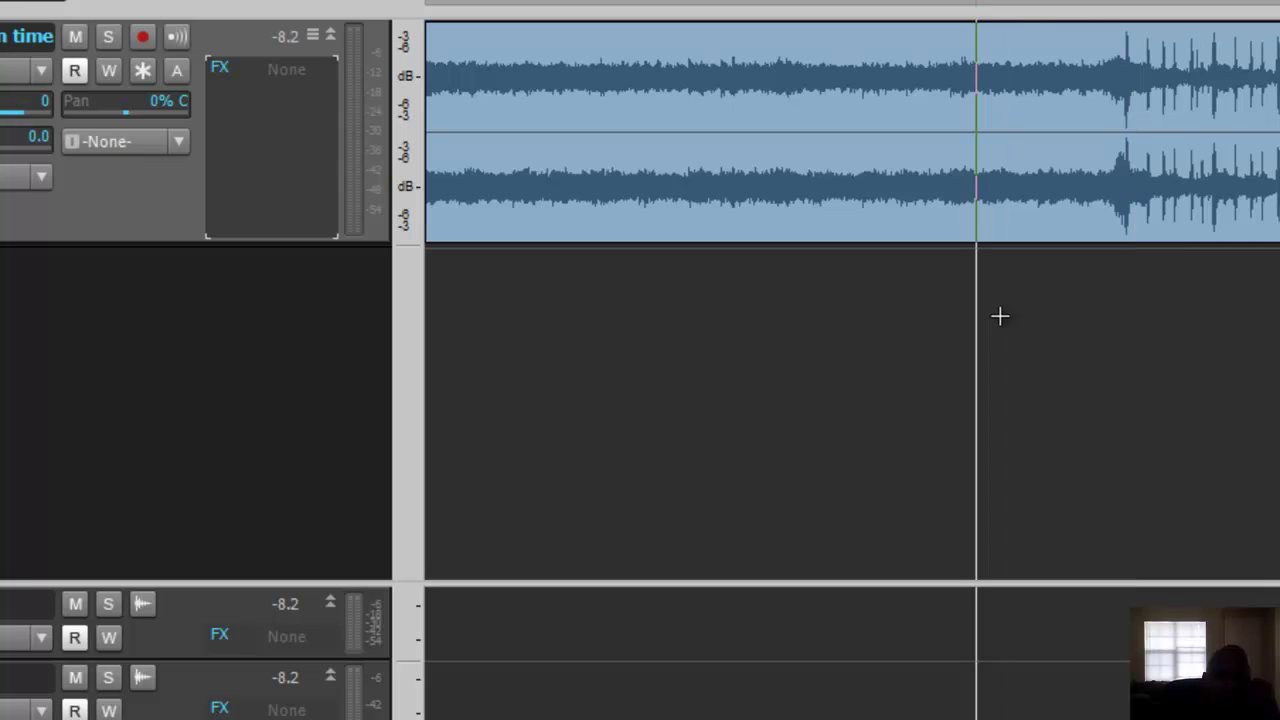
key(space)
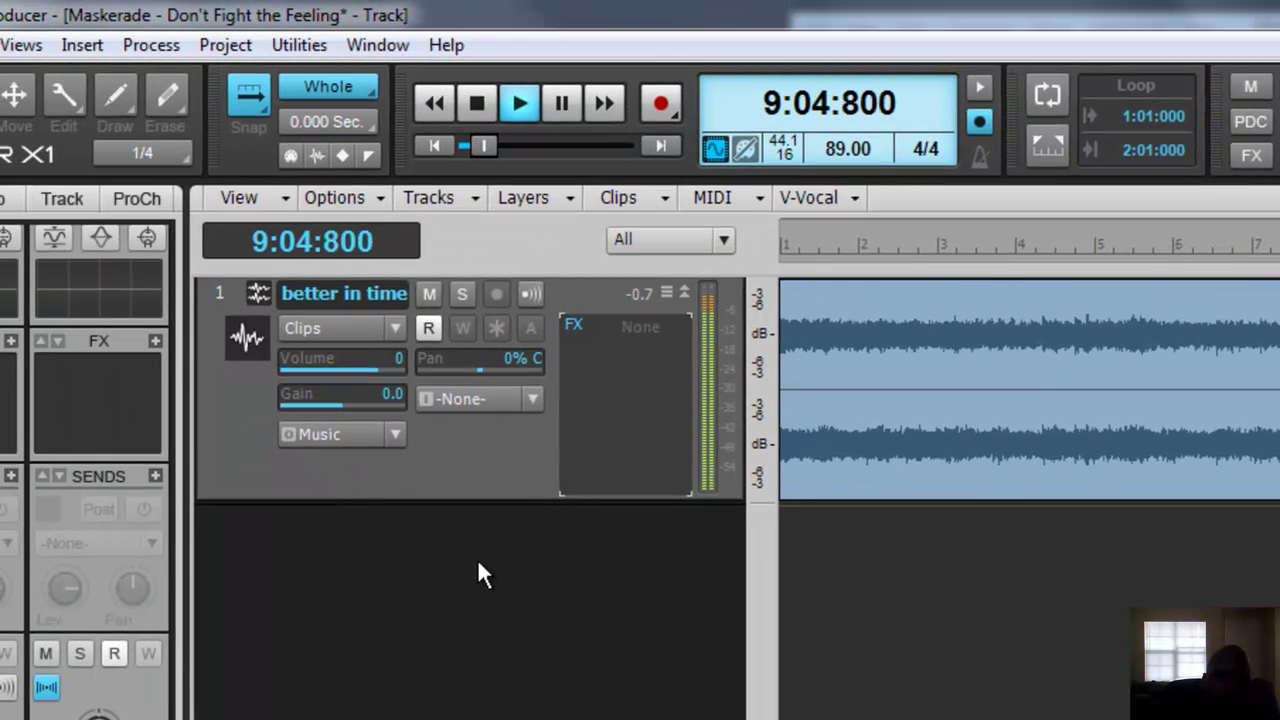
click(224, 48)
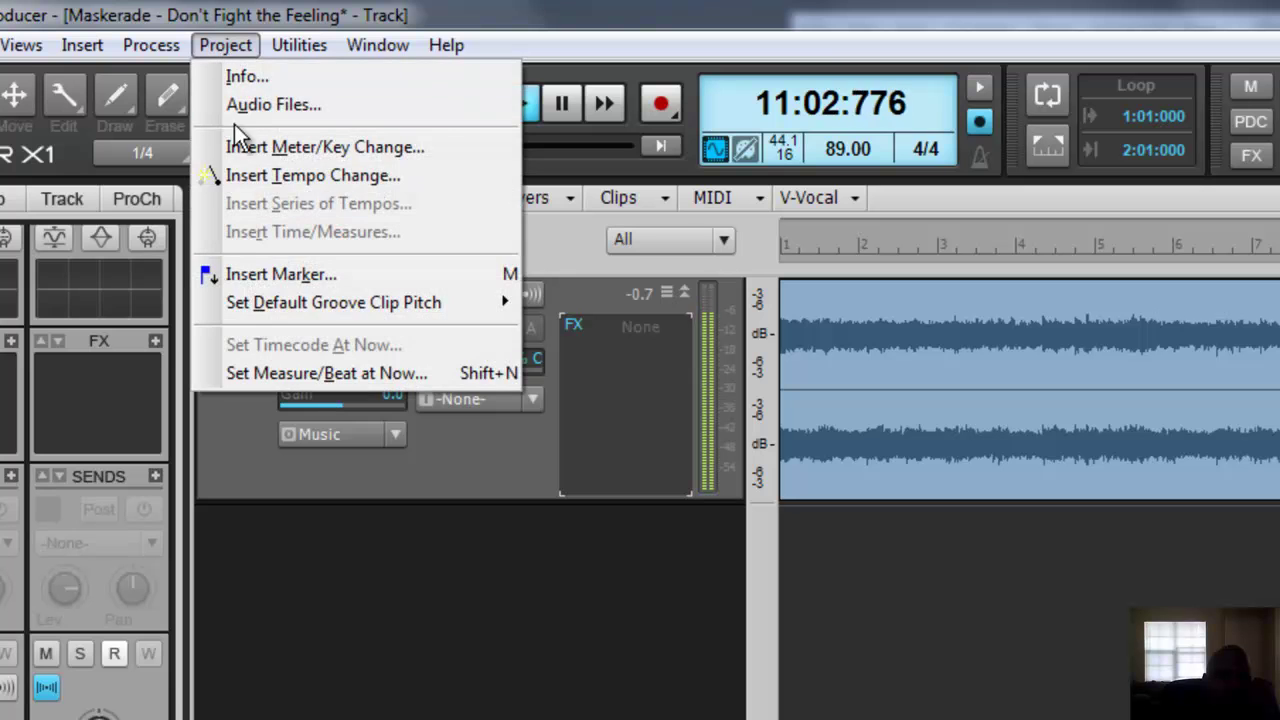
click(241, 176)
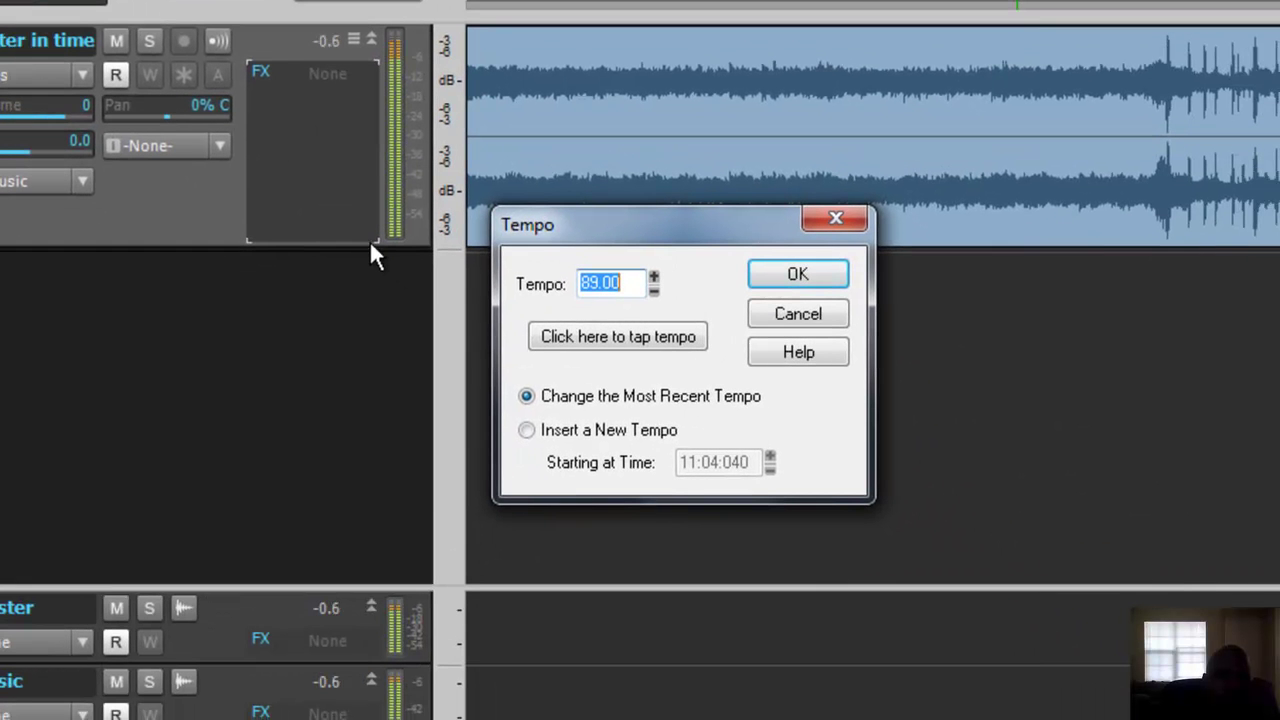
Tap along with the playing song until the tempo reads 82.00 and apply it
click(630, 334)
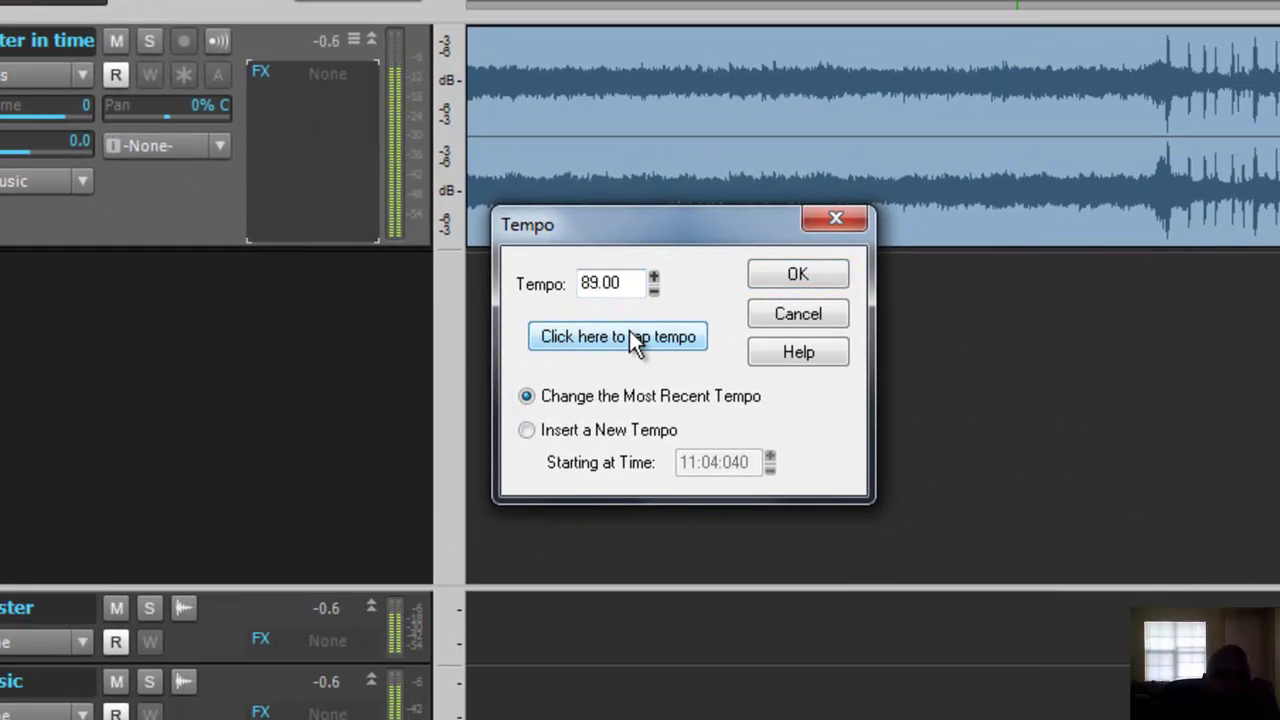
click(630, 334)
click(630, 334)
click(629, 336)
click(629, 336)
click(629, 336)
click(629, 336)
click(629, 336)
click(629, 336)
click(629, 336)
click(629, 336)
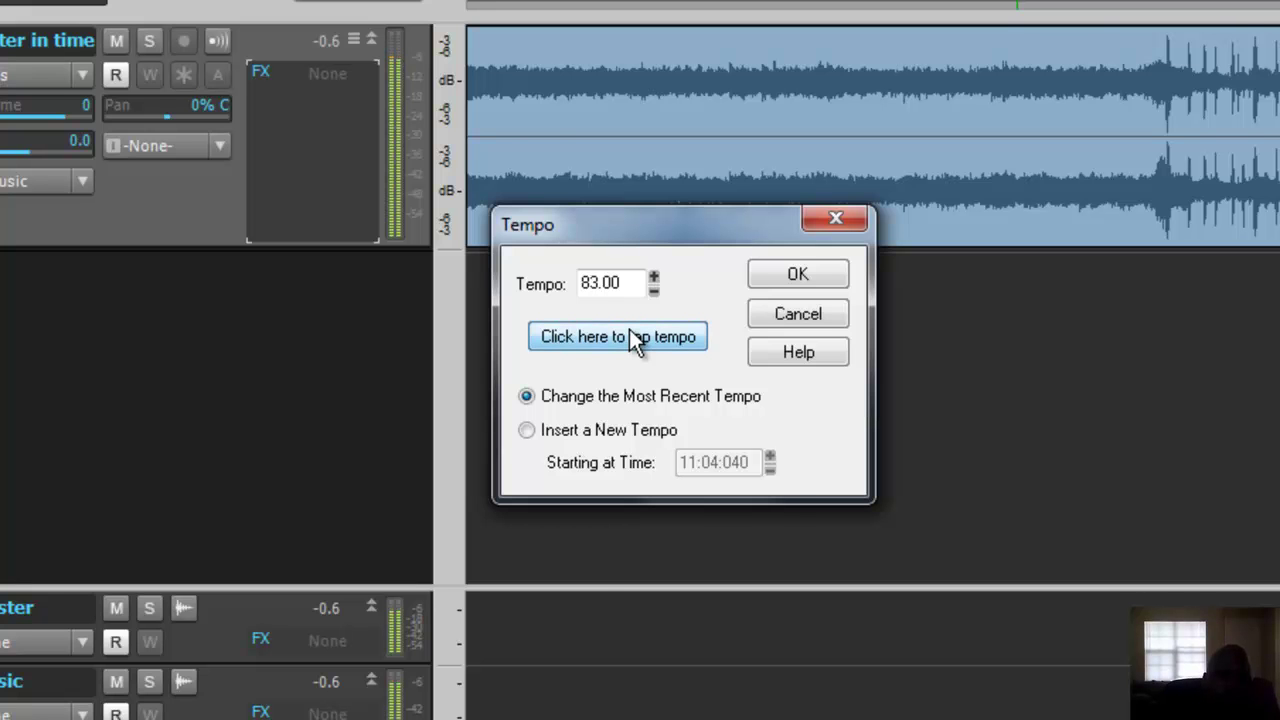
click(629, 336)
click(629, 331)
click(629, 331)
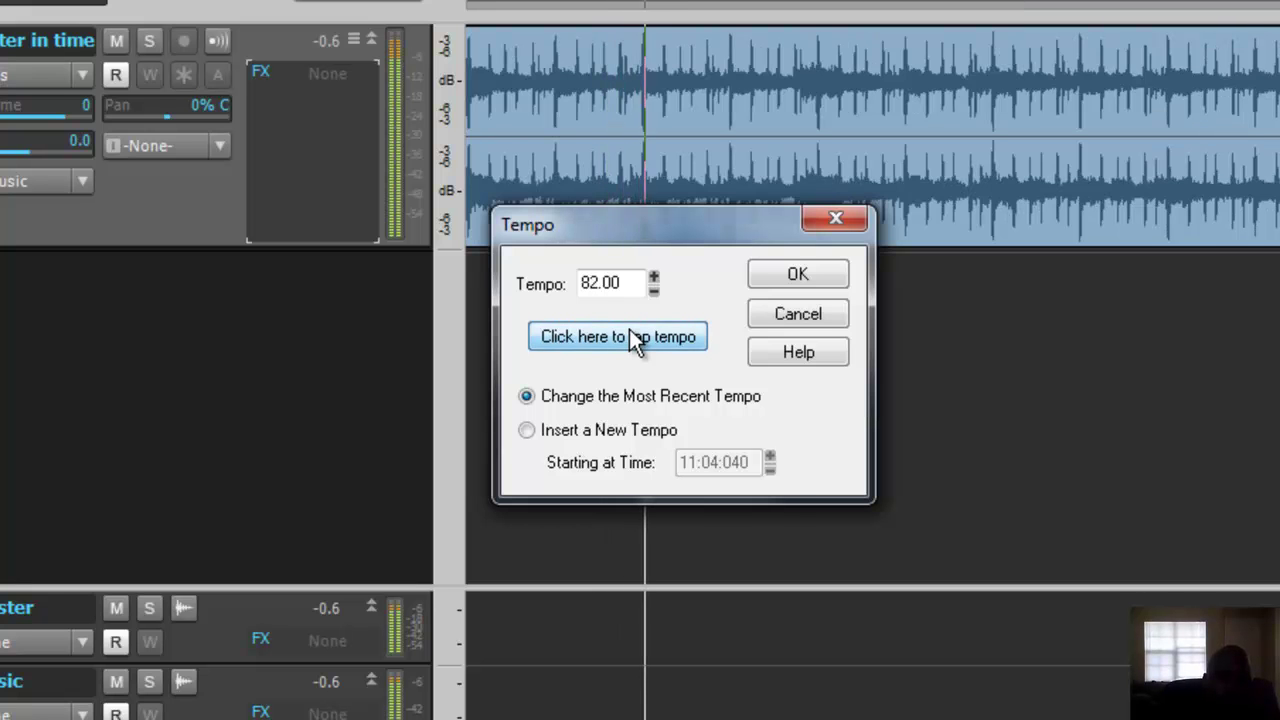
click(629, 331)
click(629, 331)
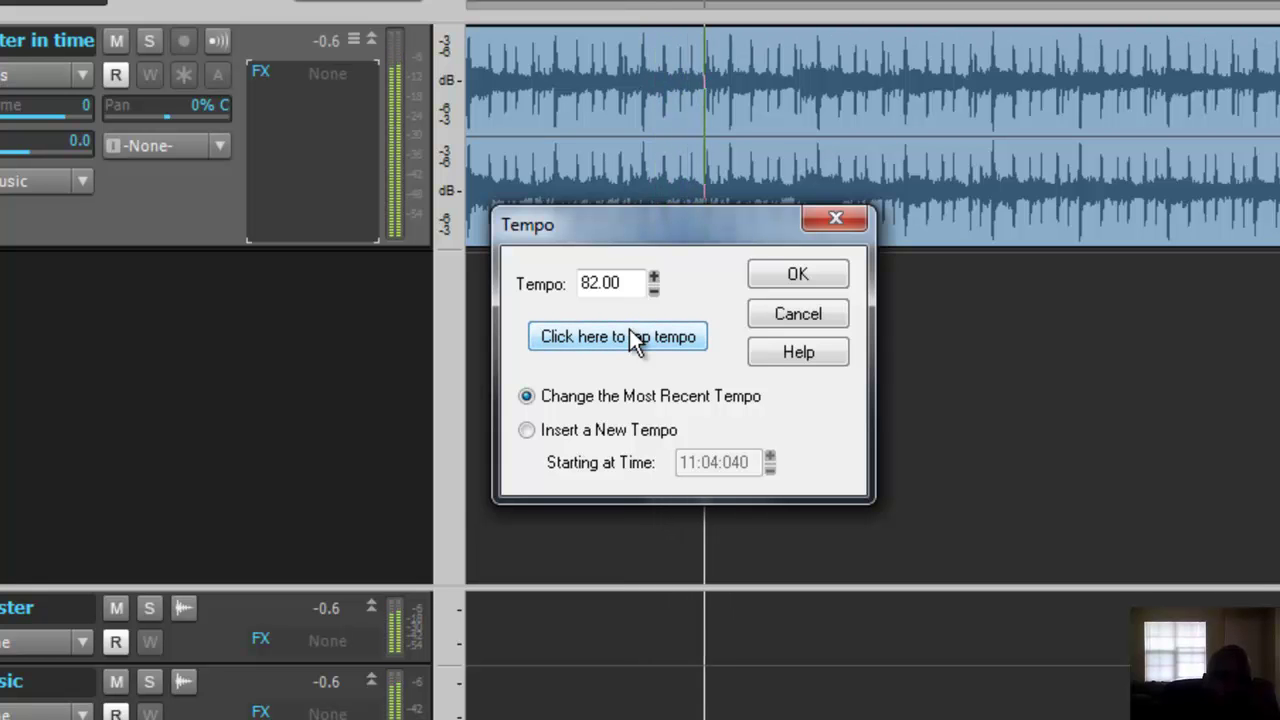
click(779, 282)
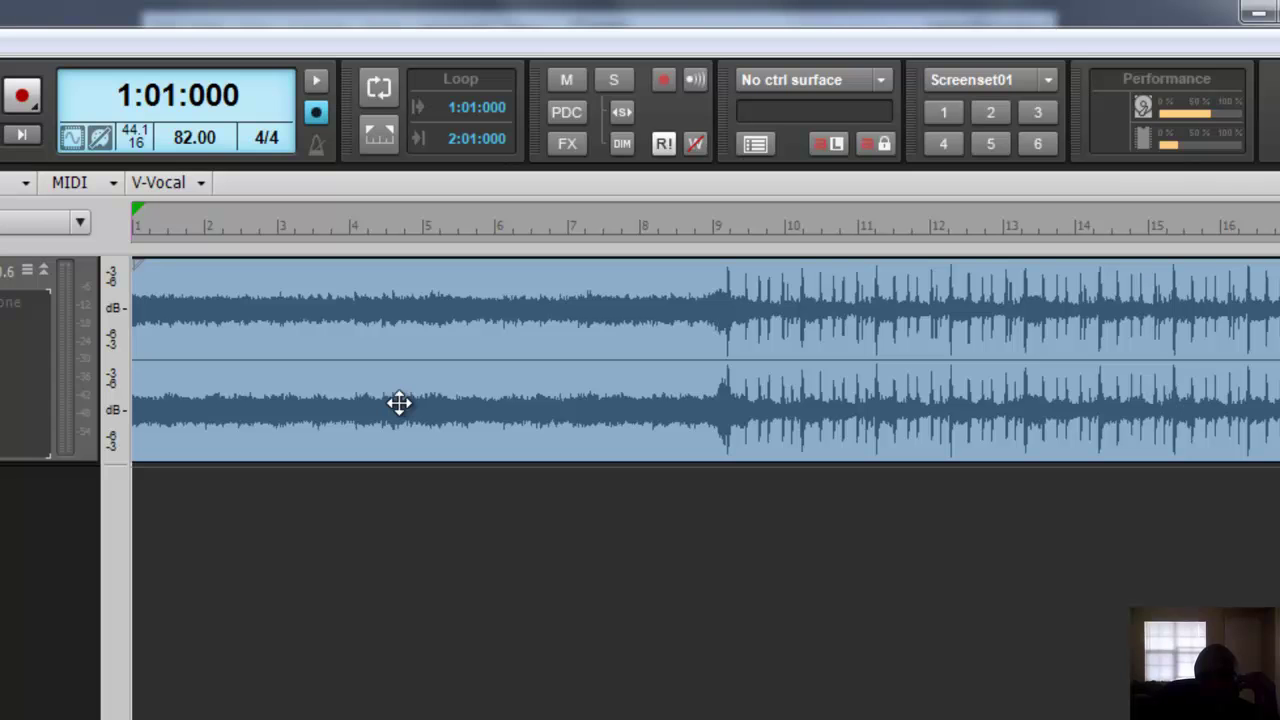
key(space)
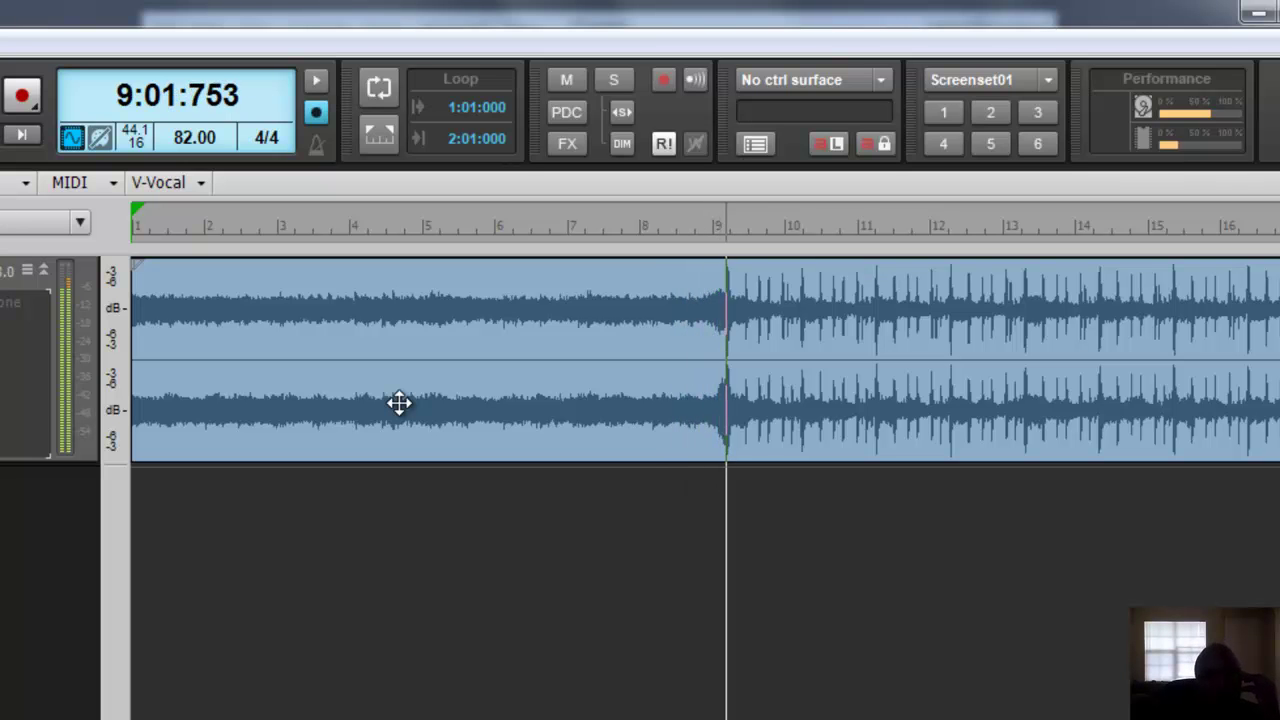
key(space)
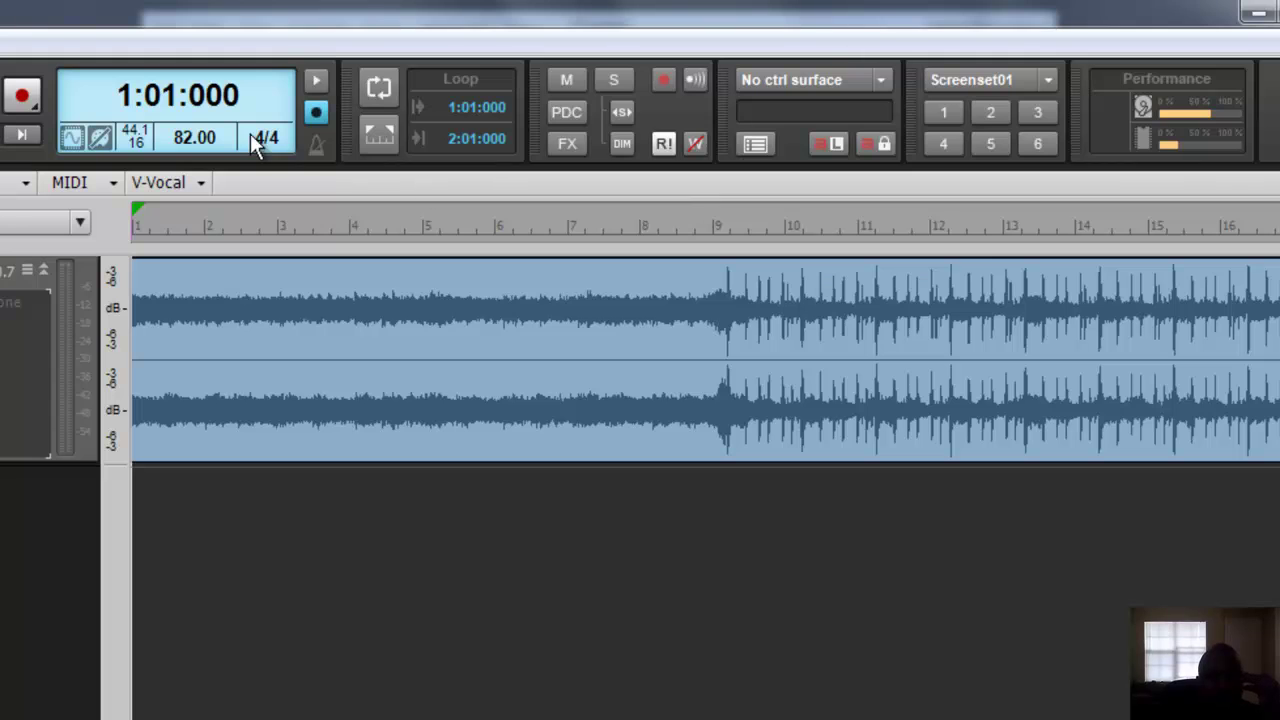
Set the Control Bar tempo to 81, then to 80 BPM
double_click(192, 136)
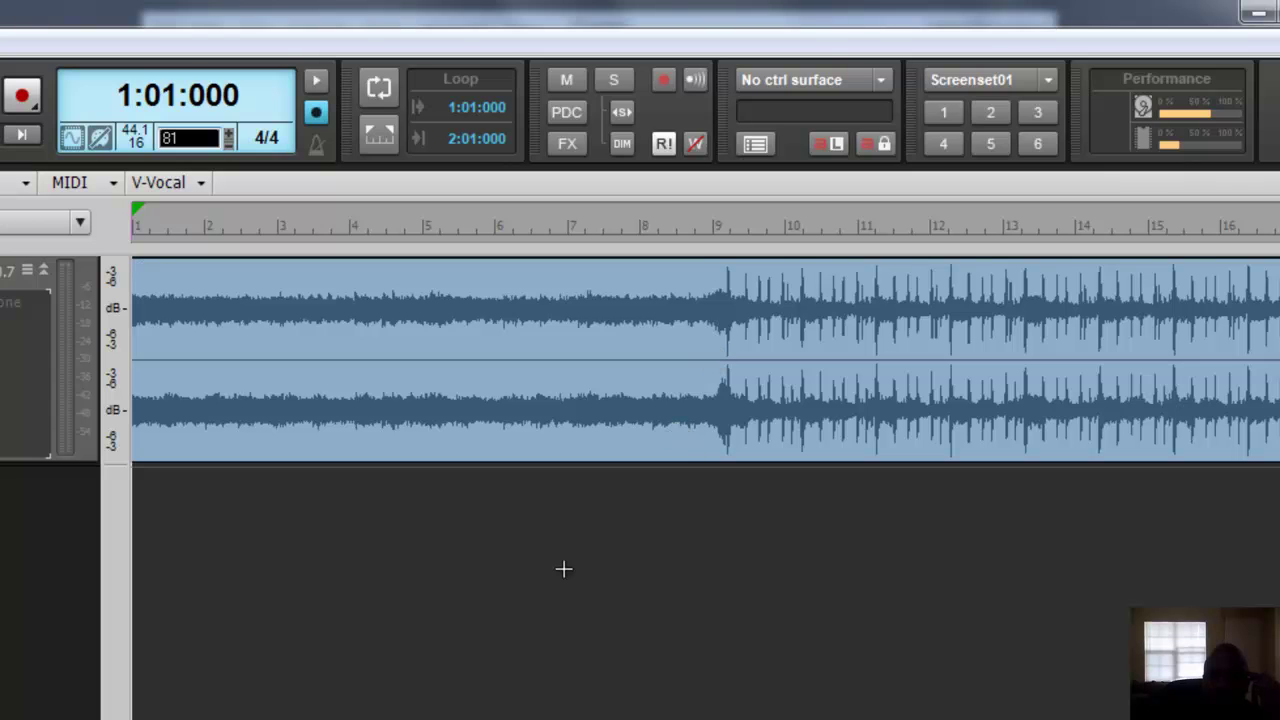
key(Return)
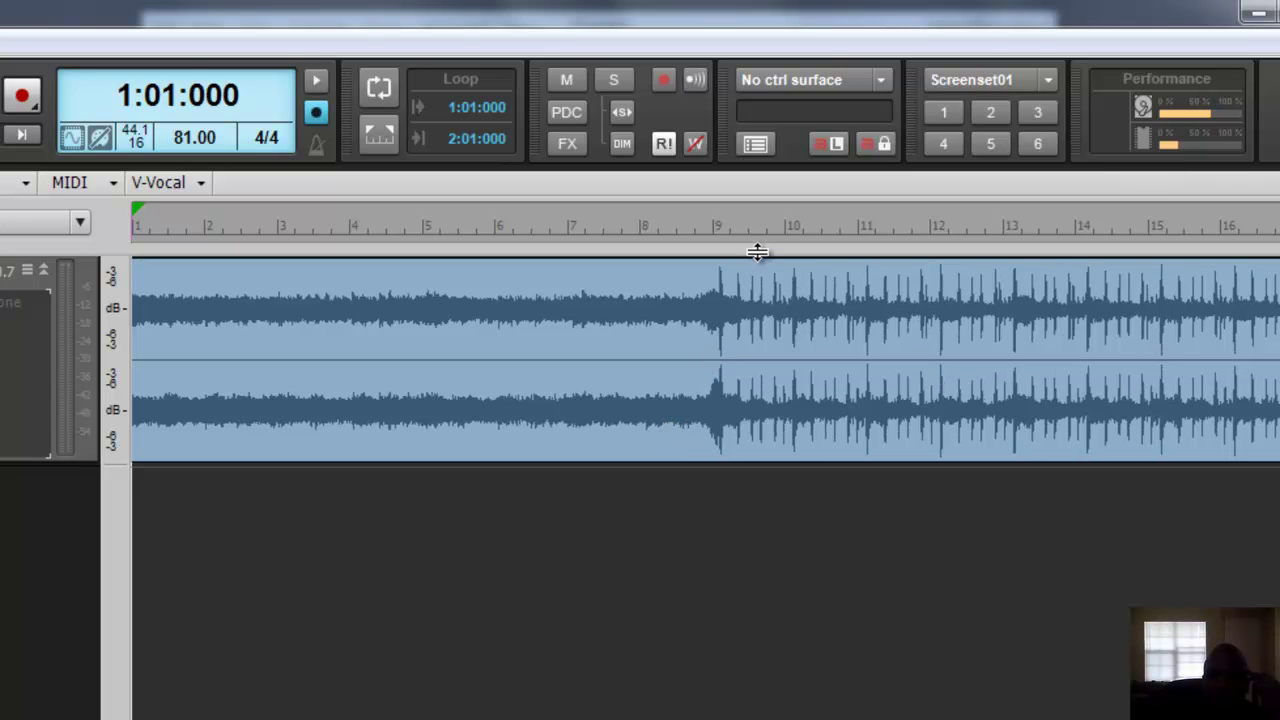
click(206, 136)
text(80)
key(Return)
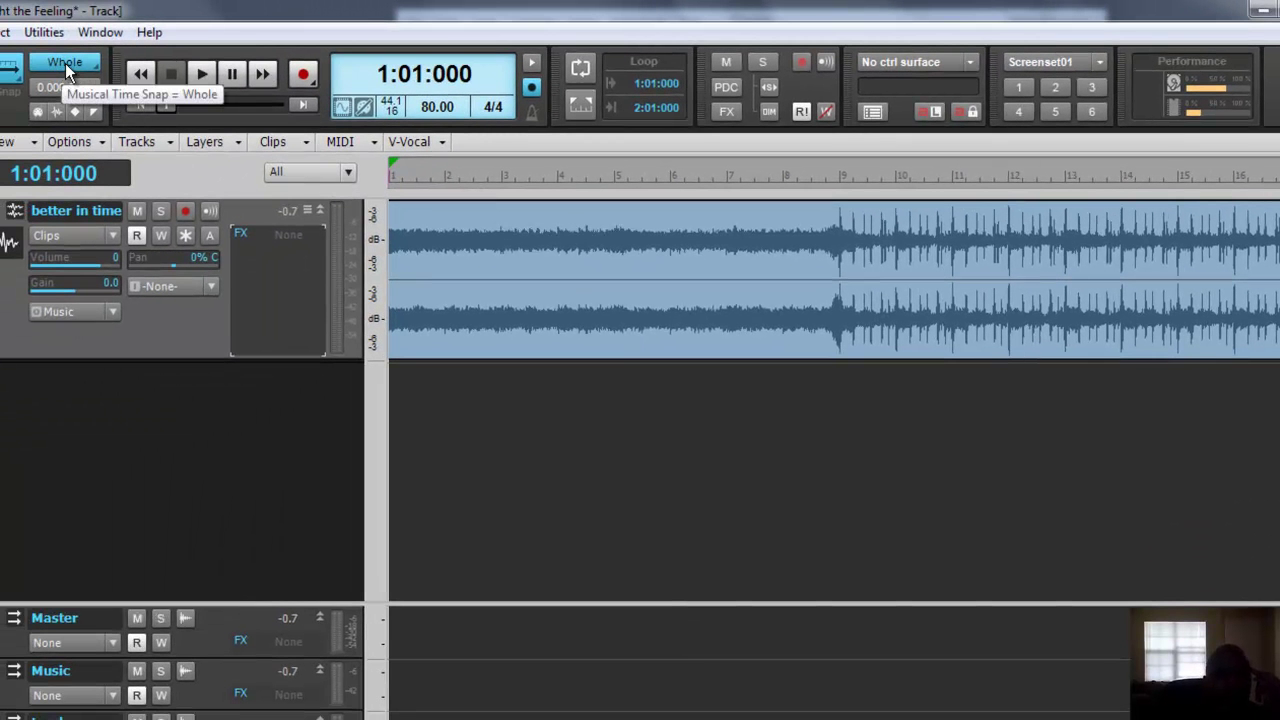
Play from bar 9 repeatedly, zooming in, to confirm the downbeat lands on bar 9
click(841, 182)
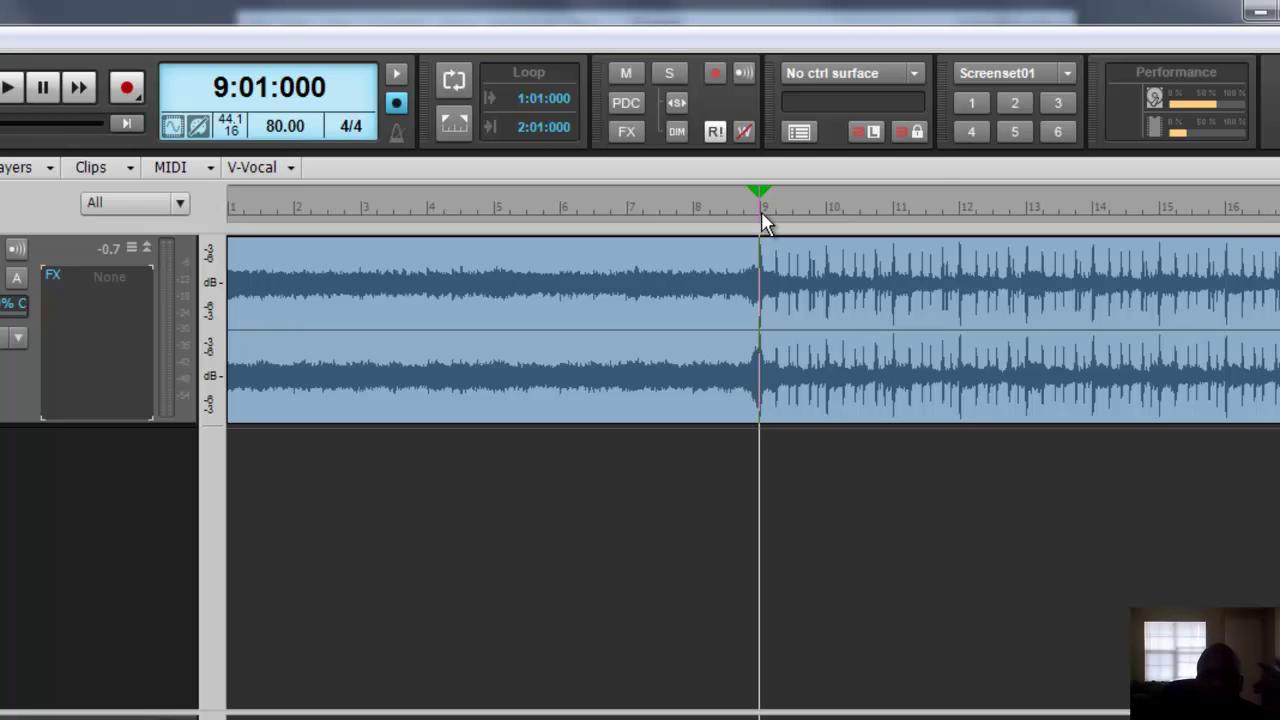
key(ctrl+Home)
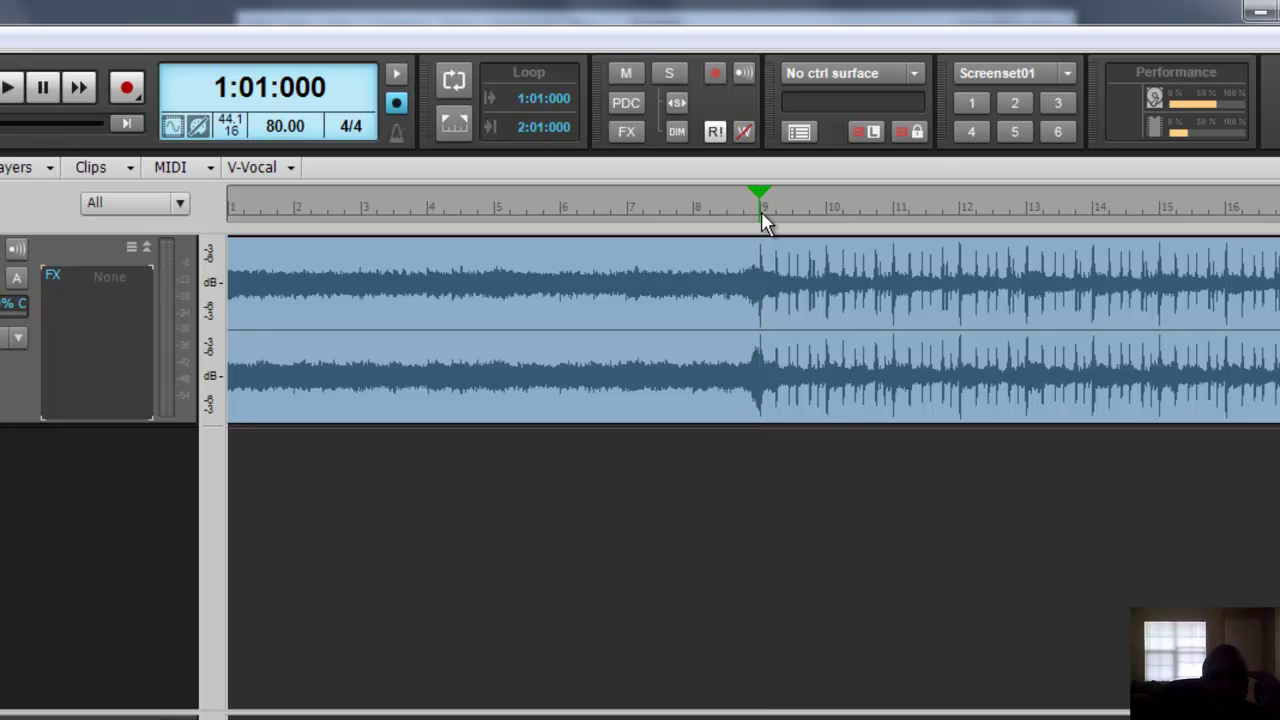
key(space)
click(761, 211)
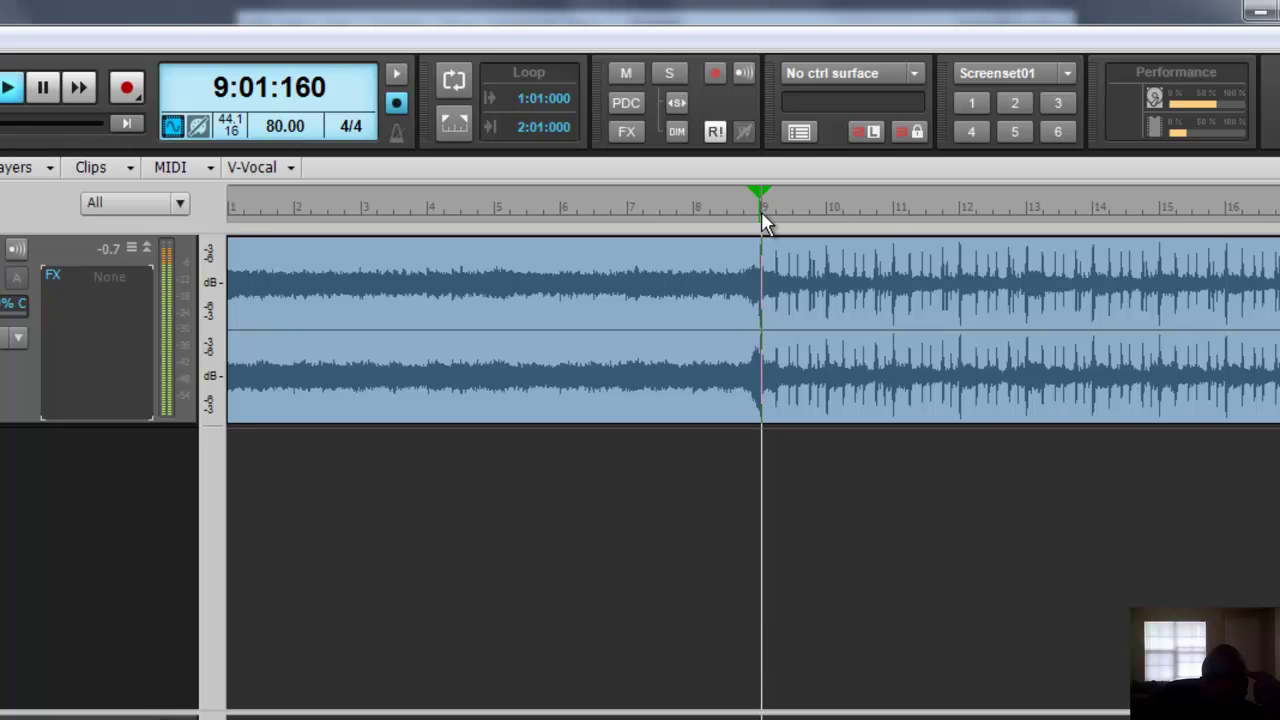
key(space)
key(space)
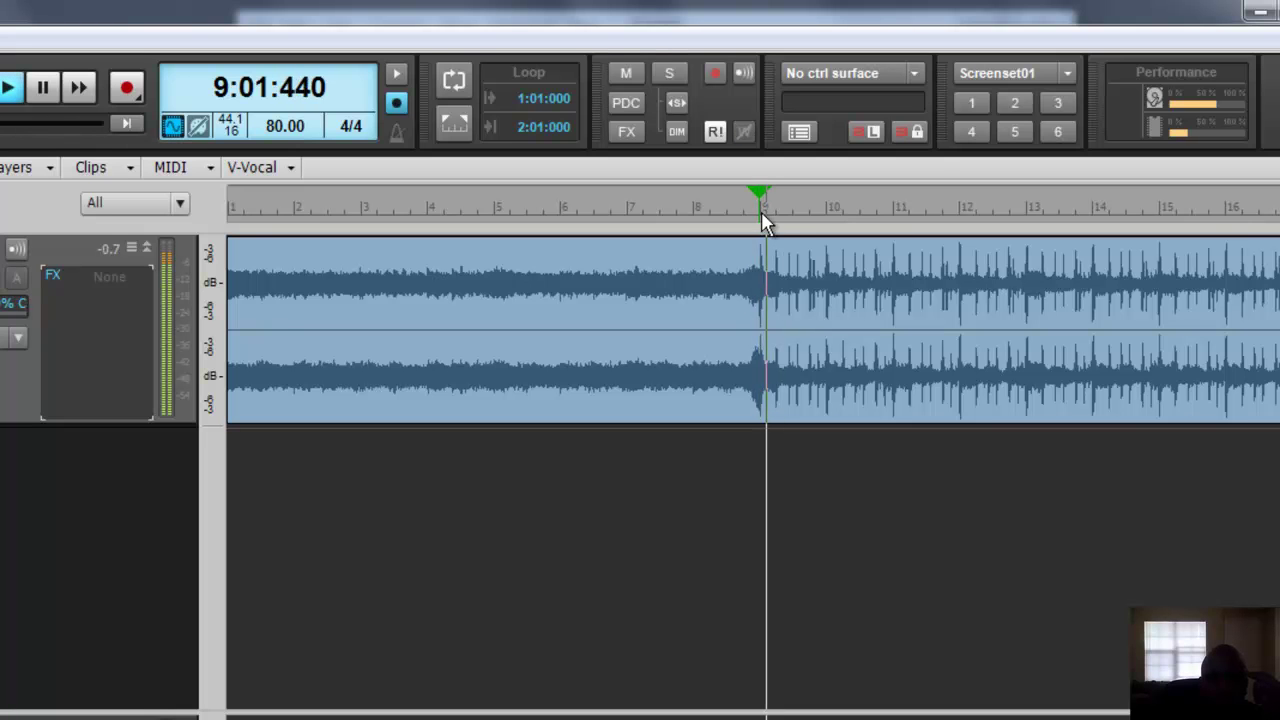
key(space)
key(space)
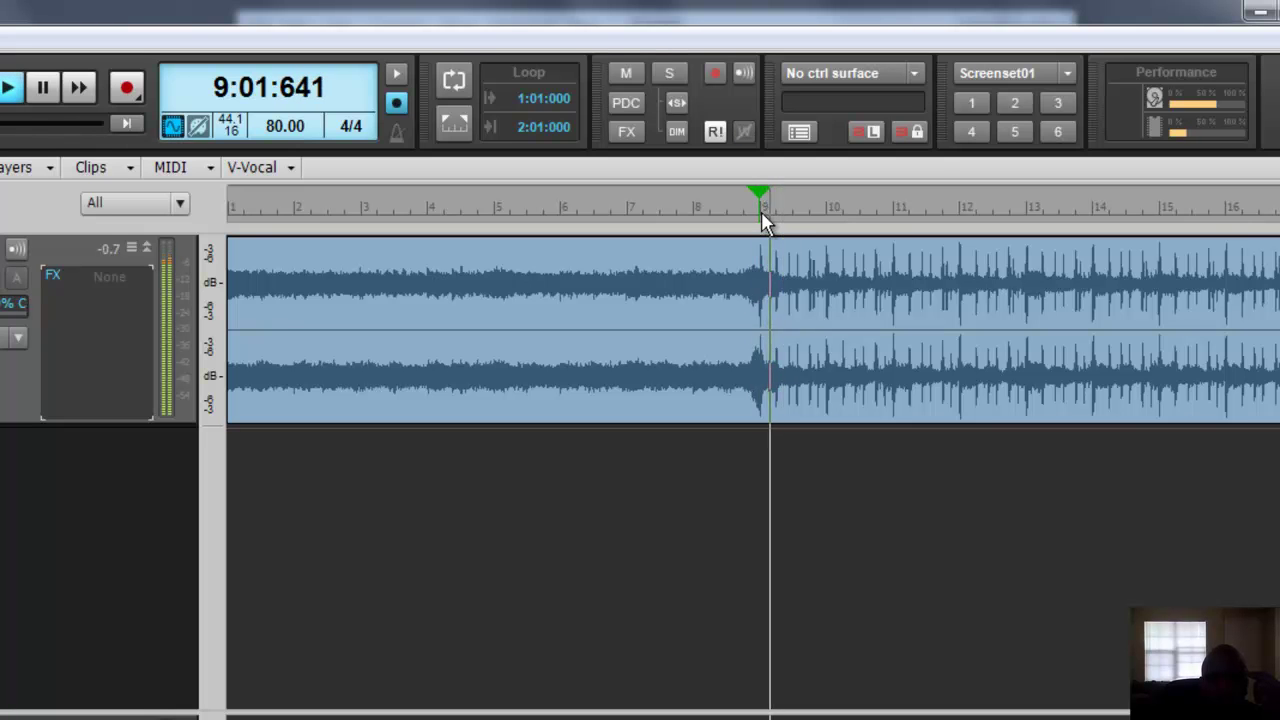
key(space)
scroll(761, 211, up, 5)
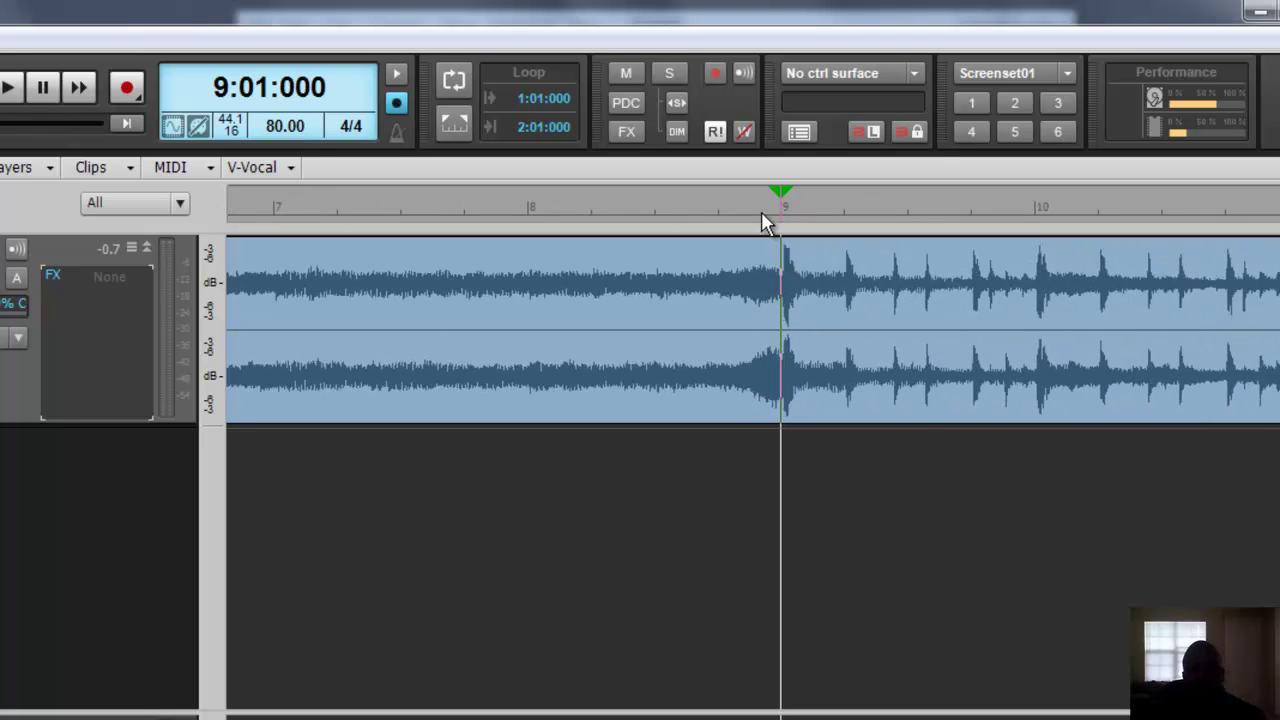
key(space)
key(space)
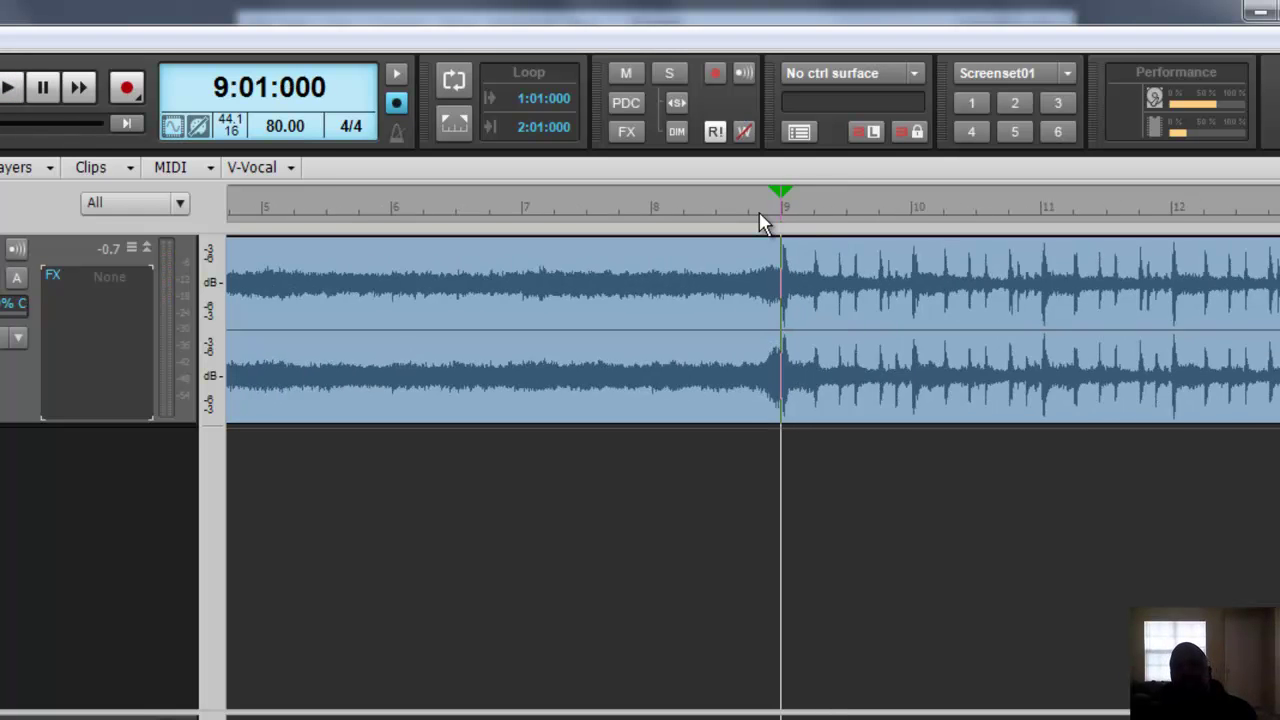
scroll(761, 222, down, 6)
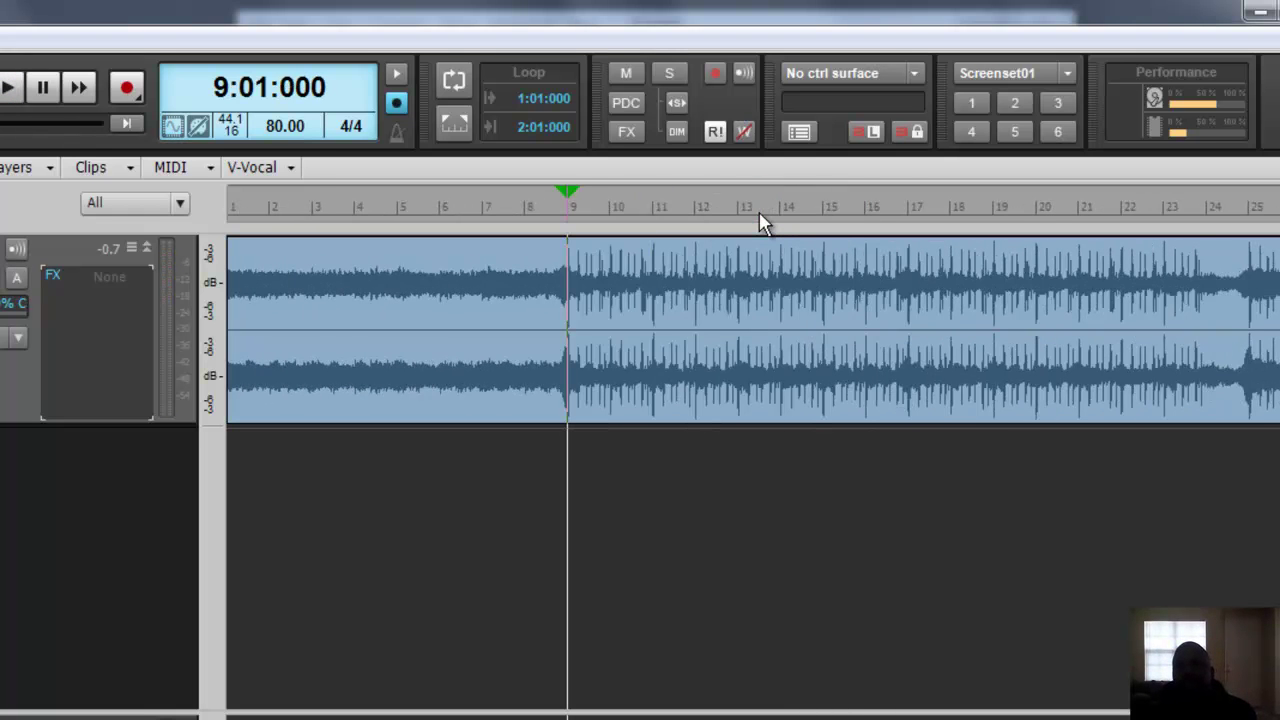
Move the now time to bar 25 and play the next section
click(1250, 213)
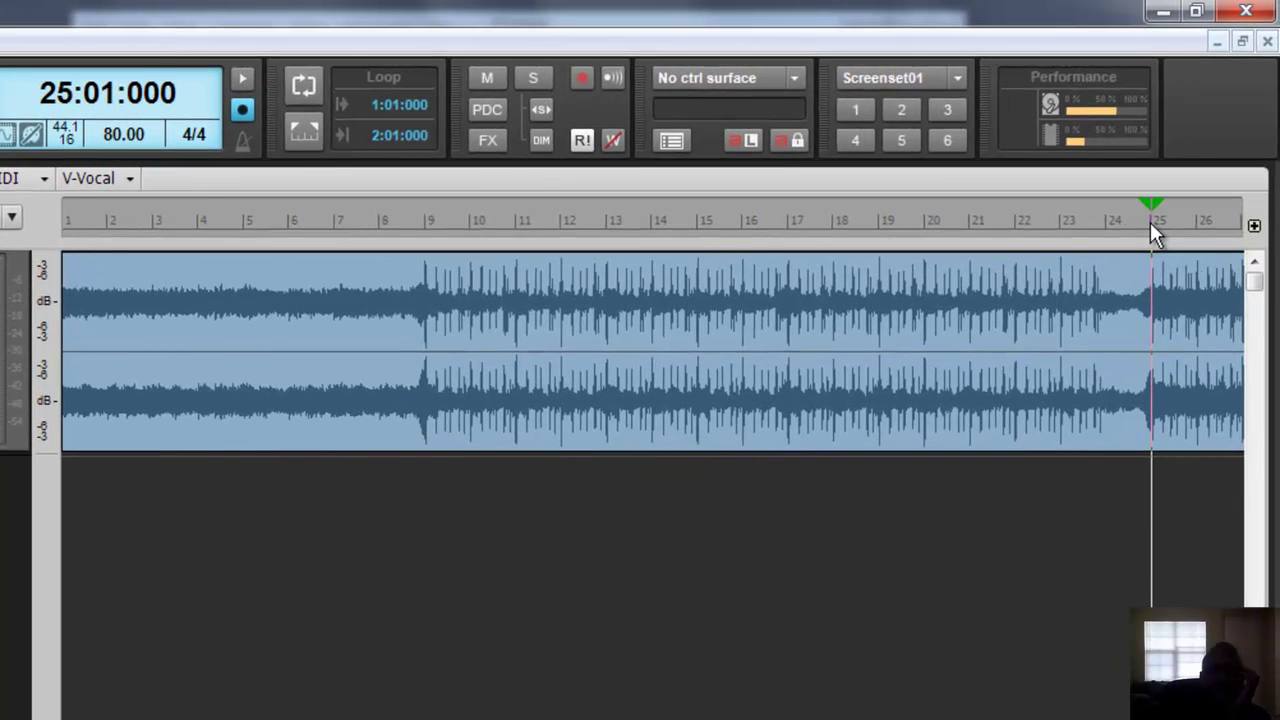
key(space)
key(space)
key(space)
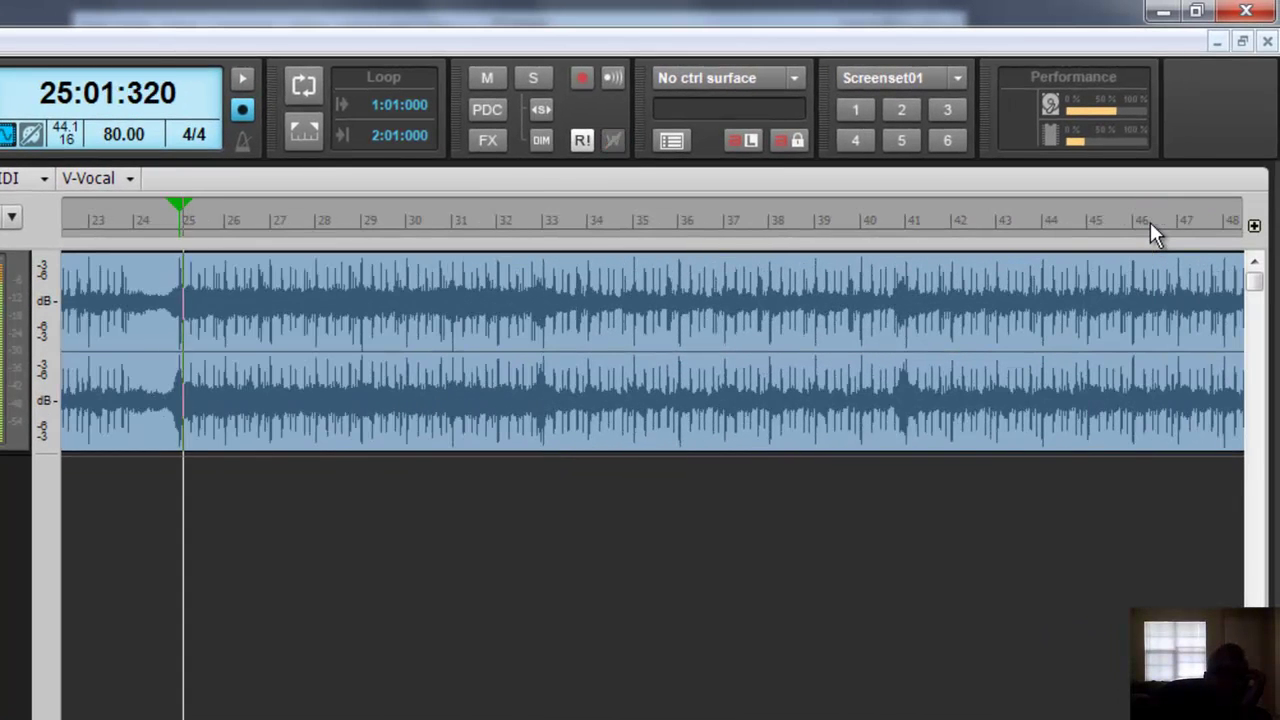
key(space)
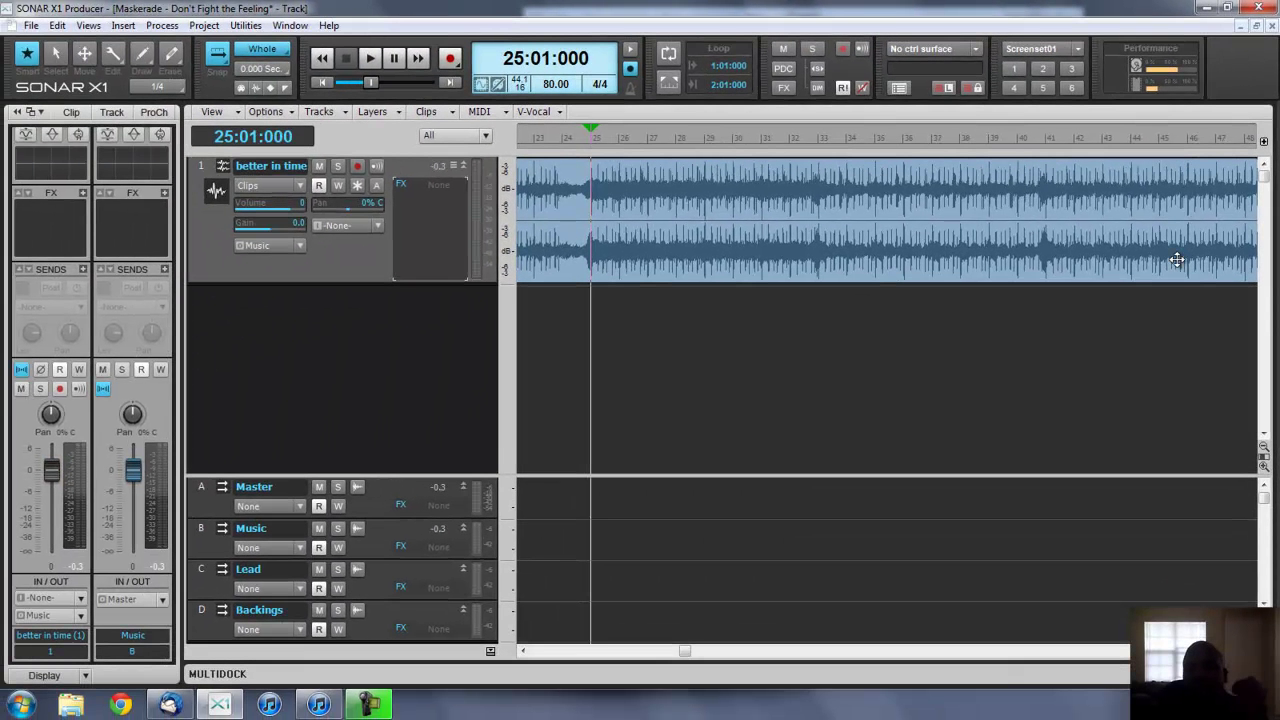